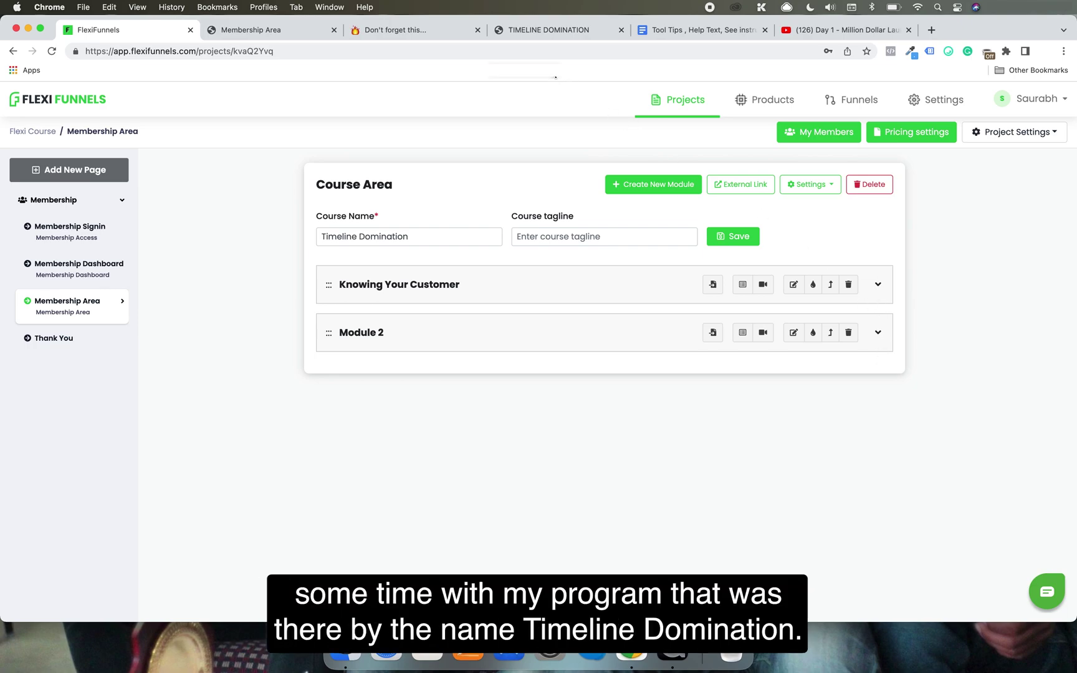
Step: Dismiss the schedule-a-call popup and review the full Timeline Domination sales page headline
{"action": "left_click", "coordinate": [554, 31]}
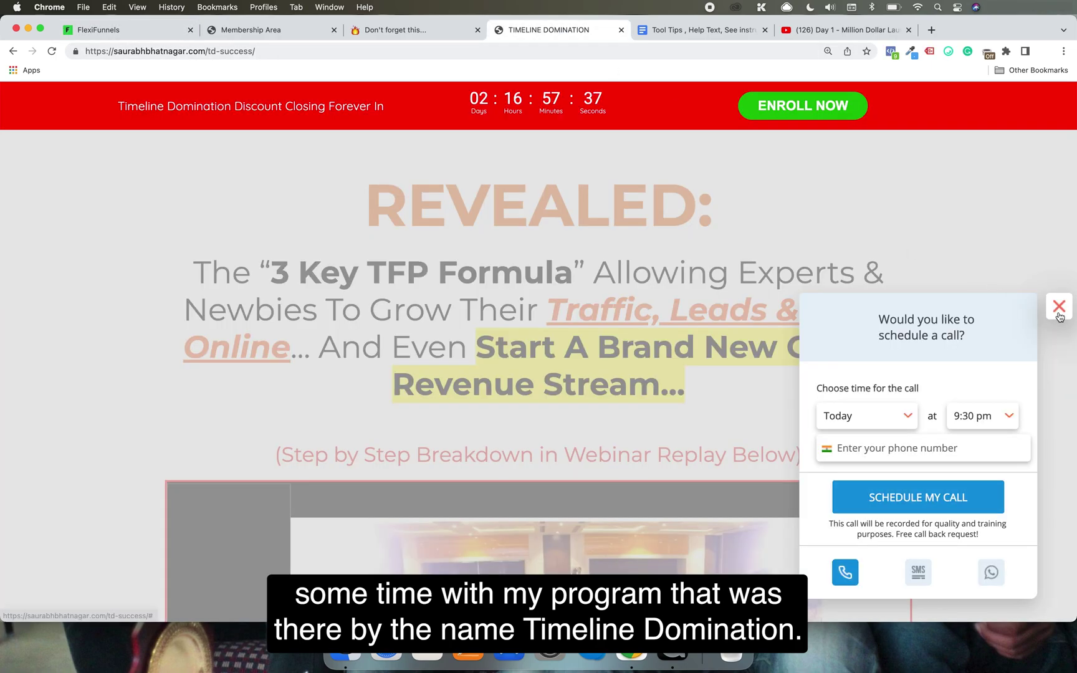
{"action": "left_click", "coordinate": [1059, 316]}
{"action": "left_click_drag", "start_coordinate": [537, 312], "coordinate": [542, 384]}
{"action": "left_click_drag", "start_coordinate": [530, 279], "coordinate": [529, 274]}
{"action": "left_click", "coordinate": [529, 274]}
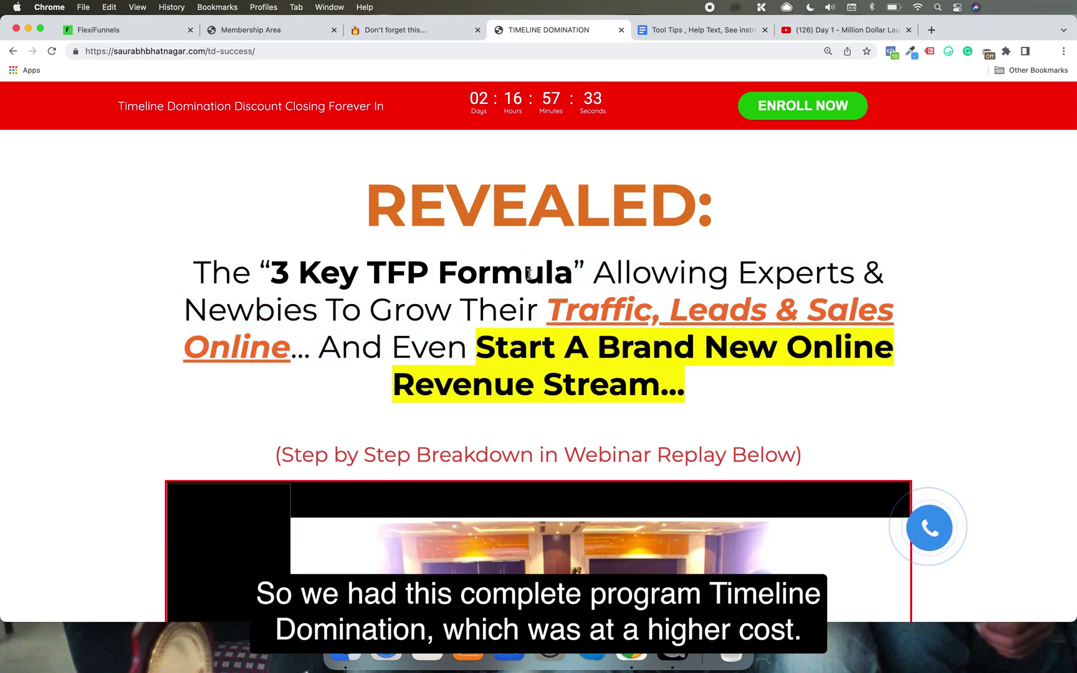
Step: Scroll through the Timeline Domination Lite sales page and highlight its TIMELINE heading
{"action": "left_click", "coordinate": [391, 29]}
{"action": "scroll", "coordinate": [762, 281], "scroll_direction": "down", "scroll_amount": 7}
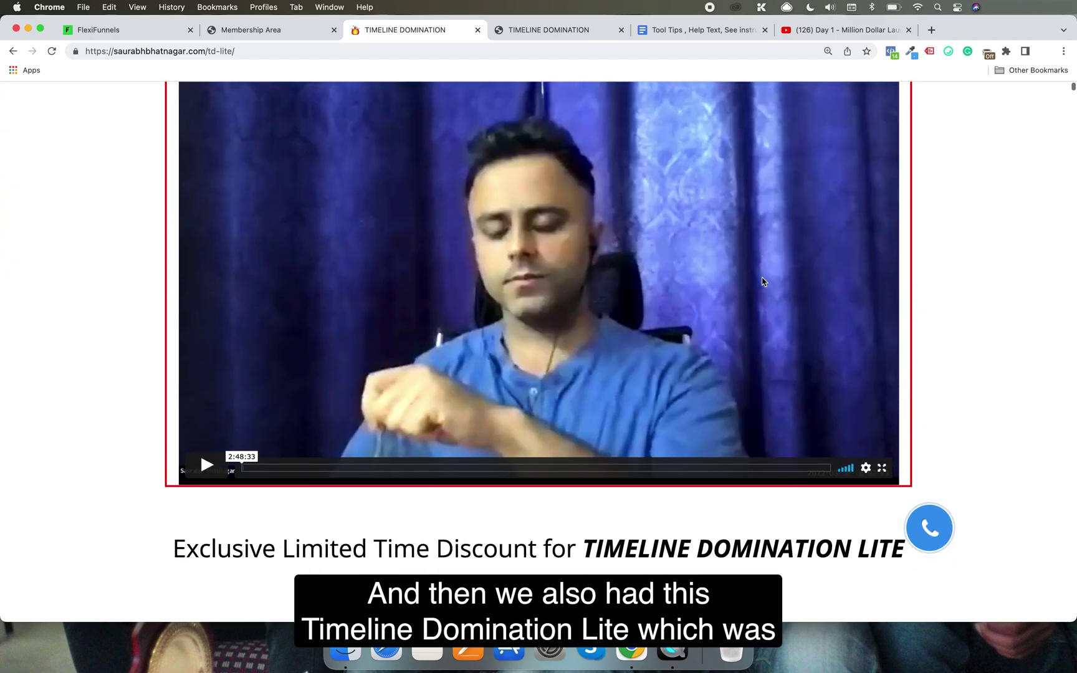
{"action": "scroll", "coordinate": [635, 147], "scroll_direction": "up", "scroll_amount": 1}
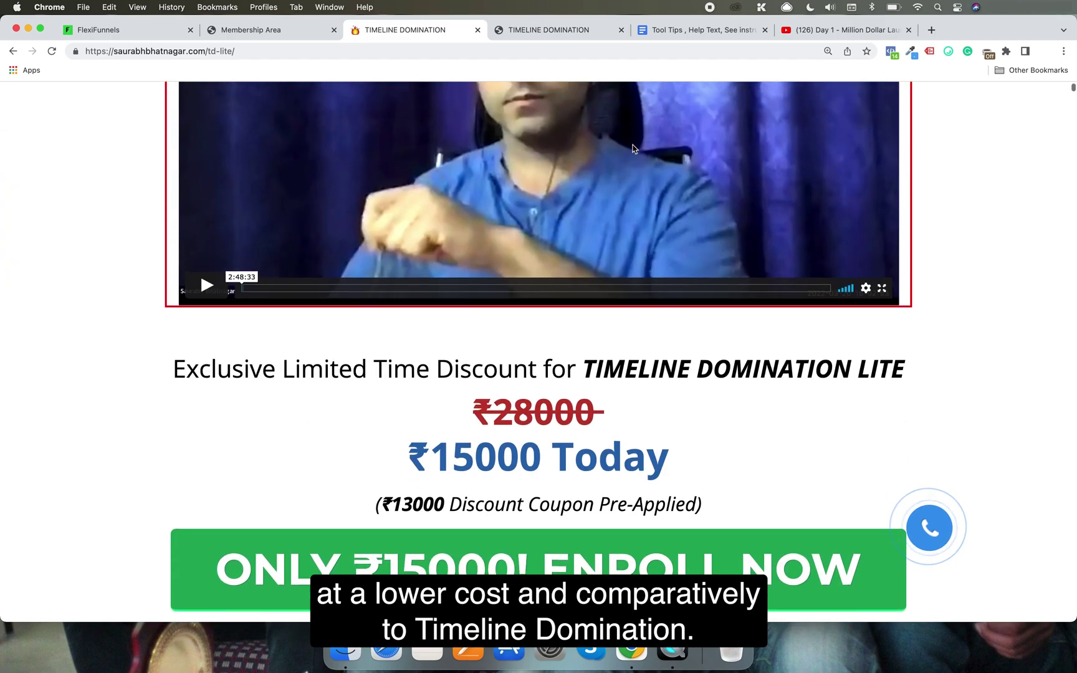
{"action": "double_click", "coordinate": [594, 378]}
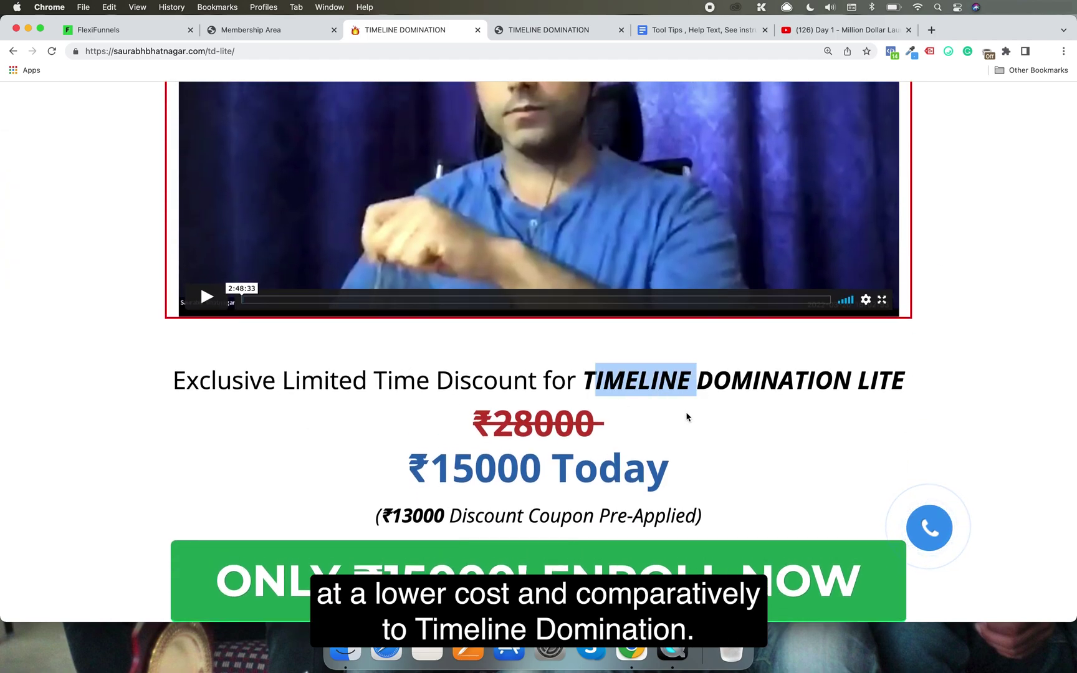
{"action": "scroll", "coordinate": [688, 415], "scroll_direction": "up", "scroll_amount": 8}
{"action": "scroll", "coordinate": [687, 414], "scroll_direction": "up", "scroll_amount": 6}
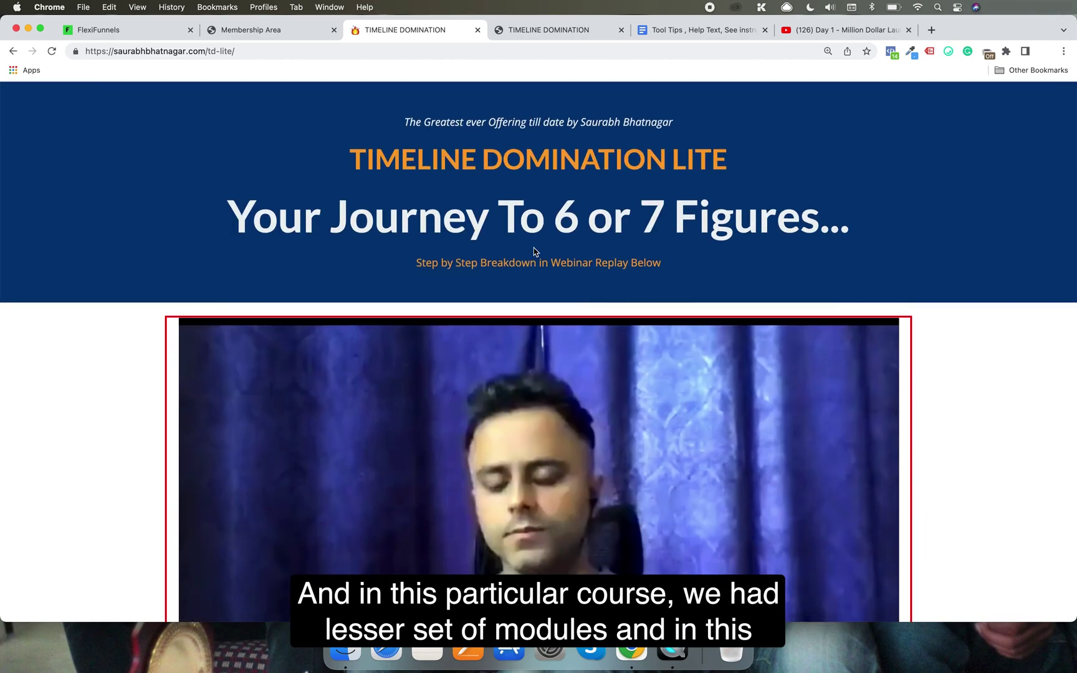
{"action": "left_click_drag", "start_coordinate": [534, 248], "coordinate": [635, 159]}
{"action": "left_click", "coordinate": [510, 180]}
Step: Recheck the full sales page headline, then view the member area's Day 1 lesson
{"action": "left_click", "coordinate": [541, 29]}
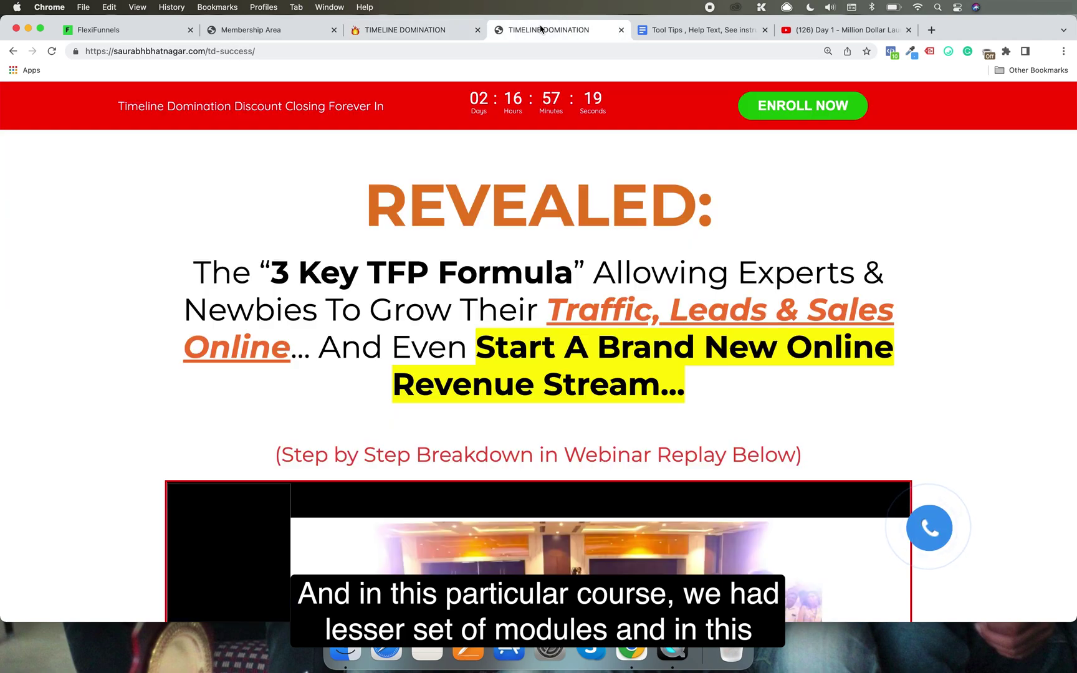
{"action": "left_click_drag", "start_coordinate": [544, 282], "coordinate": [524, 270]}
{"action": "left_click", "coordinate": [524, 269]}
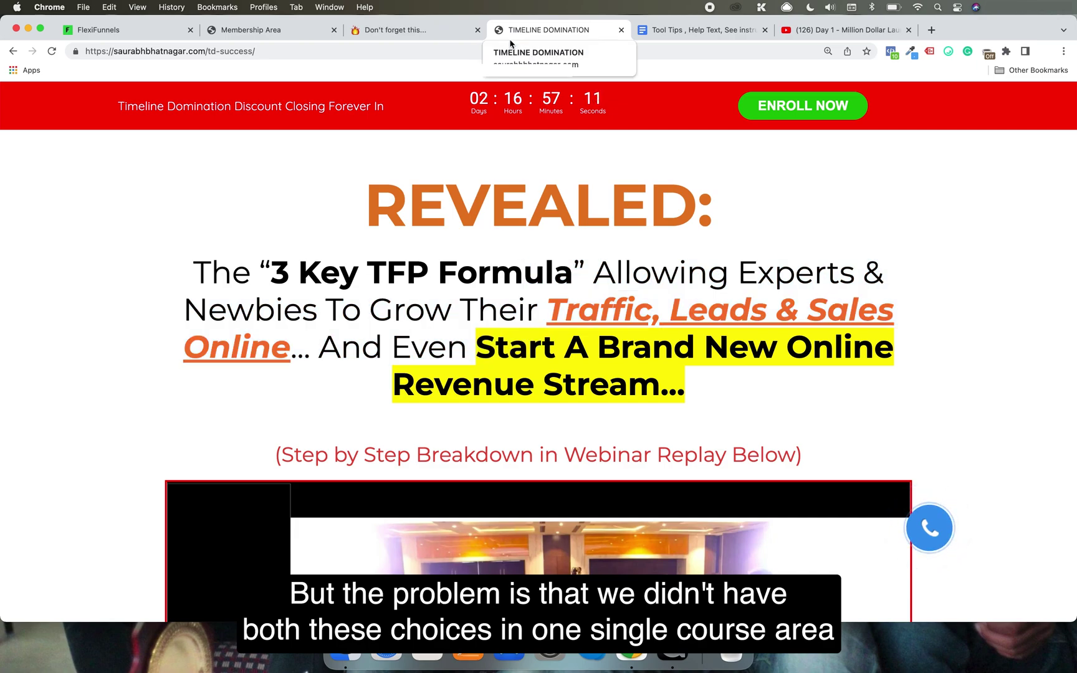
{"action": "mouse_move", "coordinate": [510, 31]}
{"action": "left_mouse_down"}
{"action": "mouse_move", "coordinate": [106, 103]}
{"action": "mouse_move", "coordinate": [384, 33]}
{"action": "mouse_move", "coordinate": [525, 34]}
{"action": "left_mouse_up"}
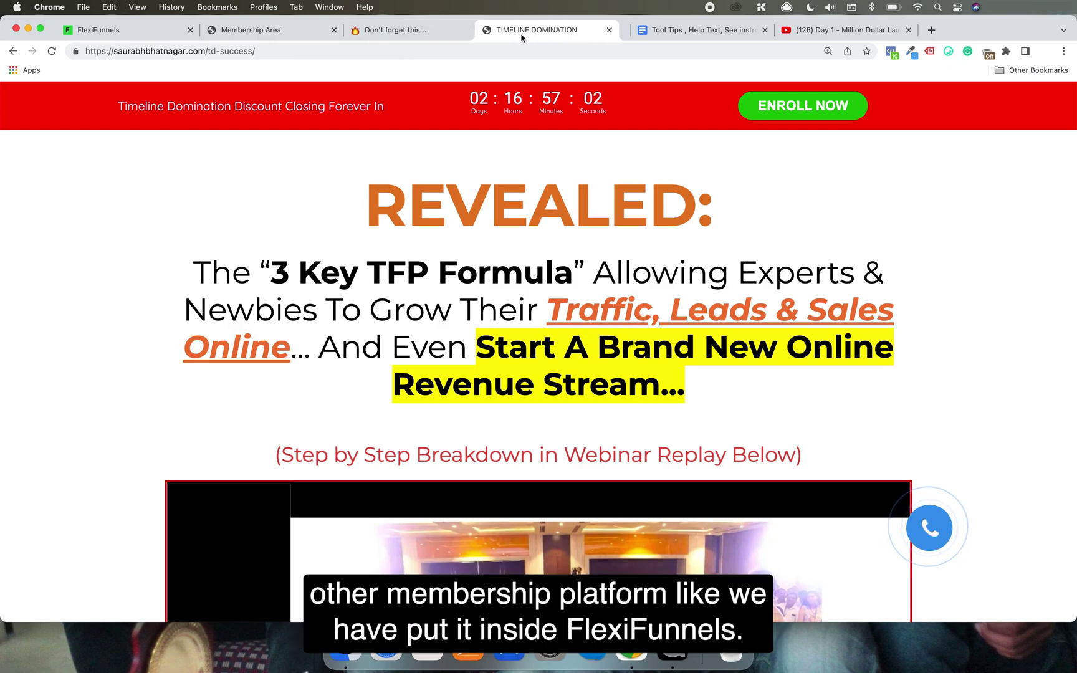
{"action": "left_click", "coordinate": [465, 36]}
{"action": "left_click", "coordinate": [281, 30]}
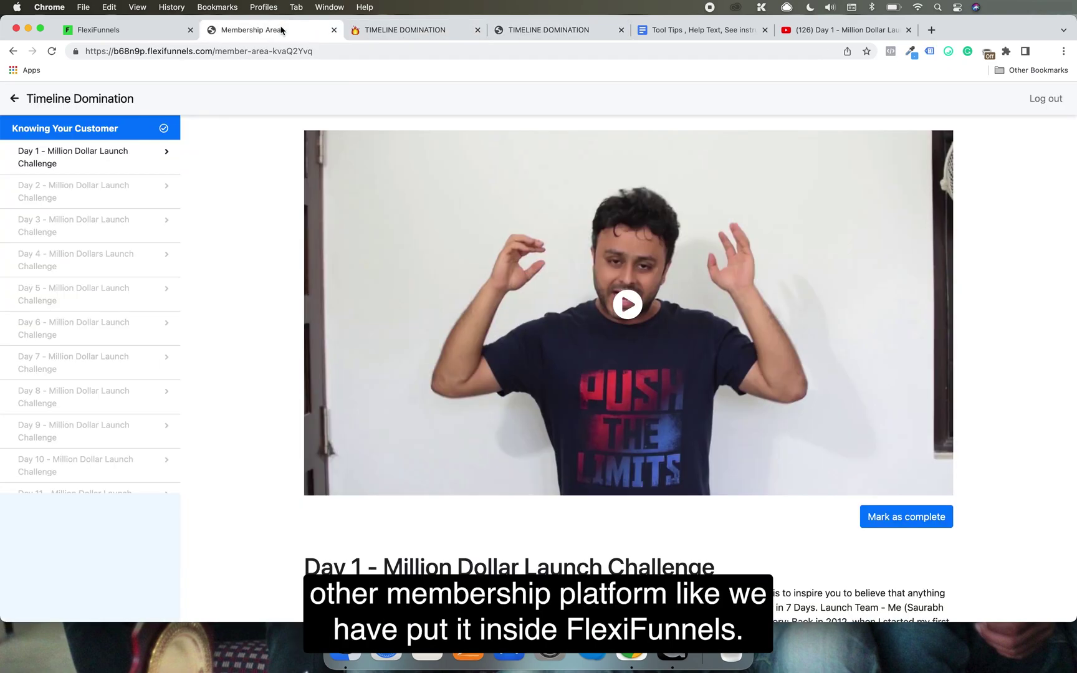
Step: Check the FlexiFunnels Course Area with both modules, then go back to the sales page tab
{"action": "left_click", "coordinate": [134, 36]}
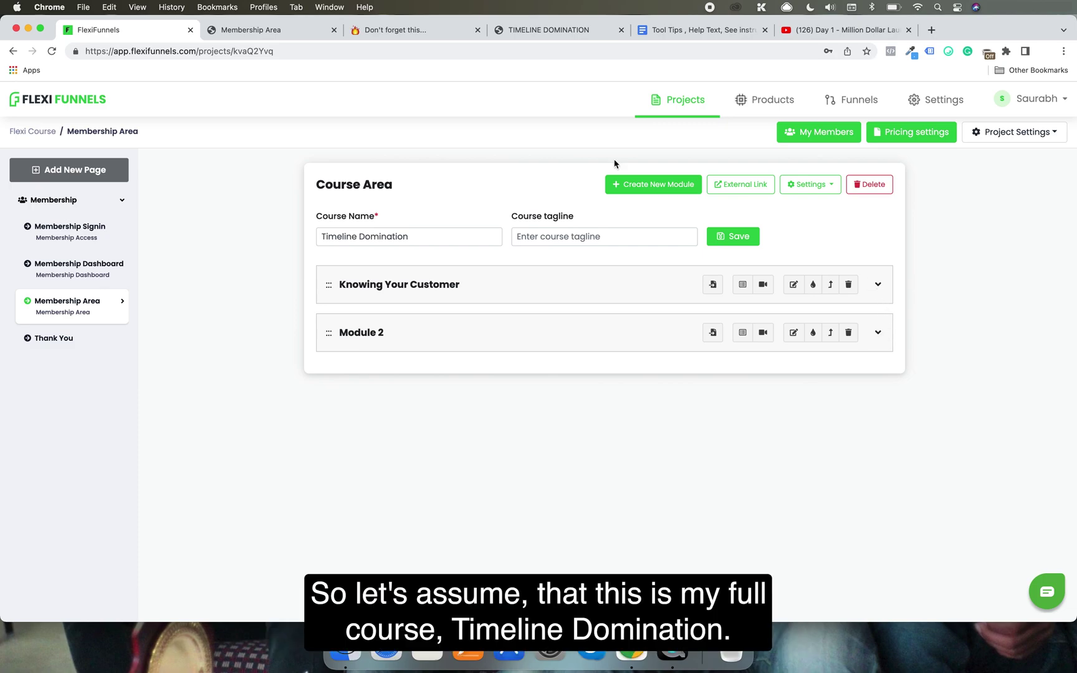
{"action": "left_click", "coordinate": [426, 30]}
{"action": "left_click", "coordinate": [542, 30]}
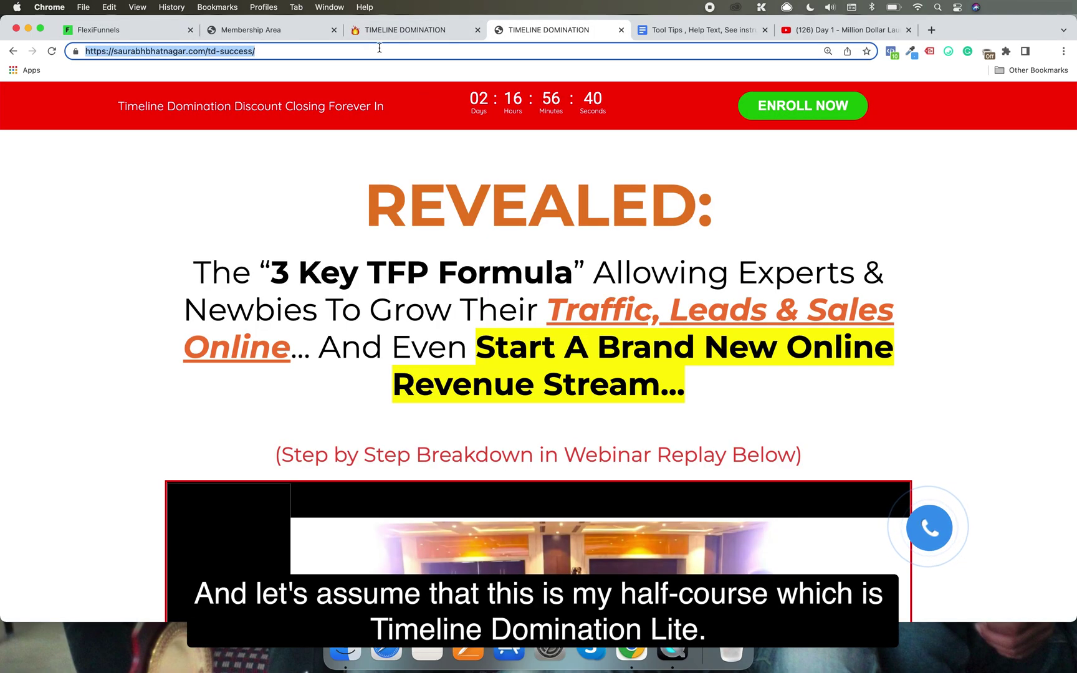
{"action": "left_click", "coordinate": [412, 40]}
{"action": "left_click", "coordinate": [244, 52]}
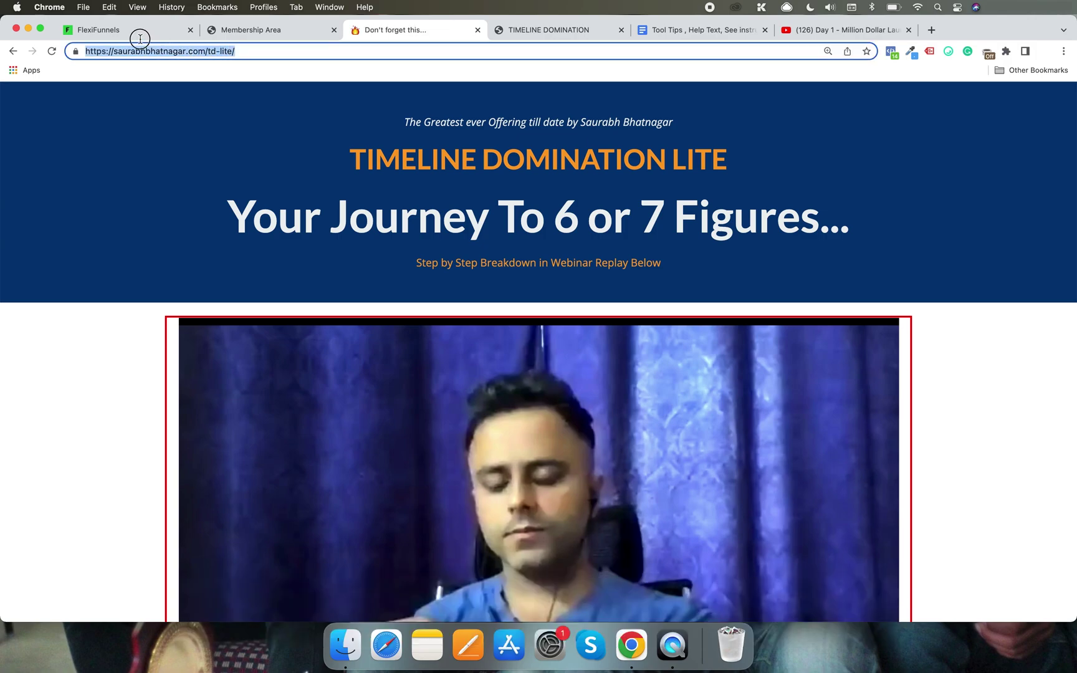
{"action": "left_click", "coordinate": [115, 33]}
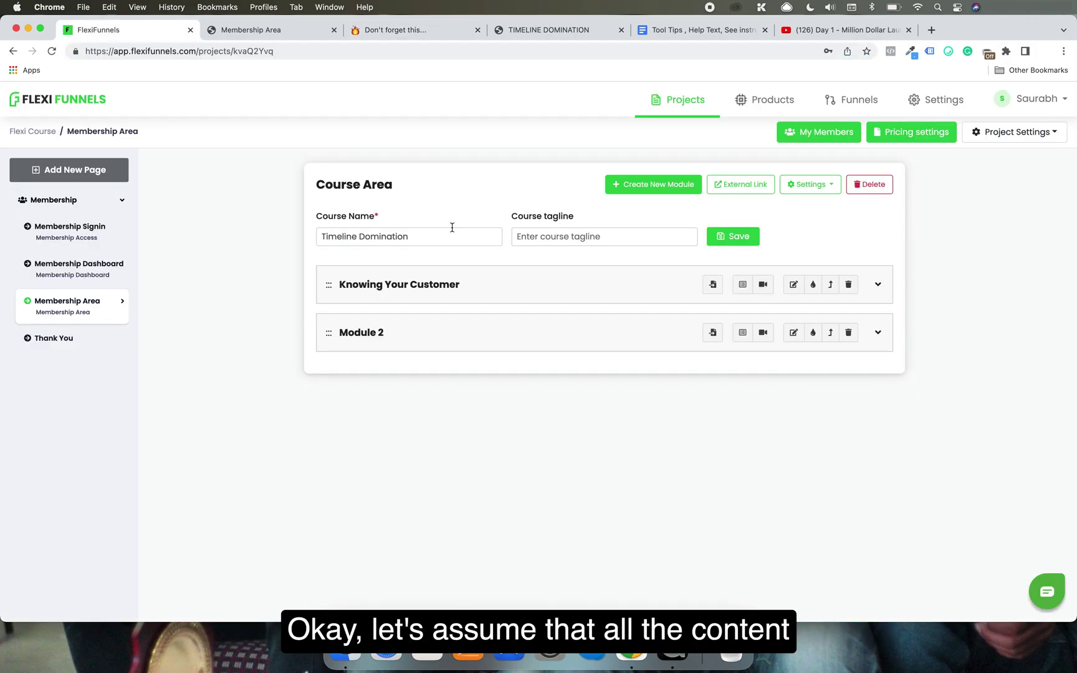
{"action": "left_click", "coordinate": [877, 287]}
{"action": "left_click", "coordinate": [878, 287]}
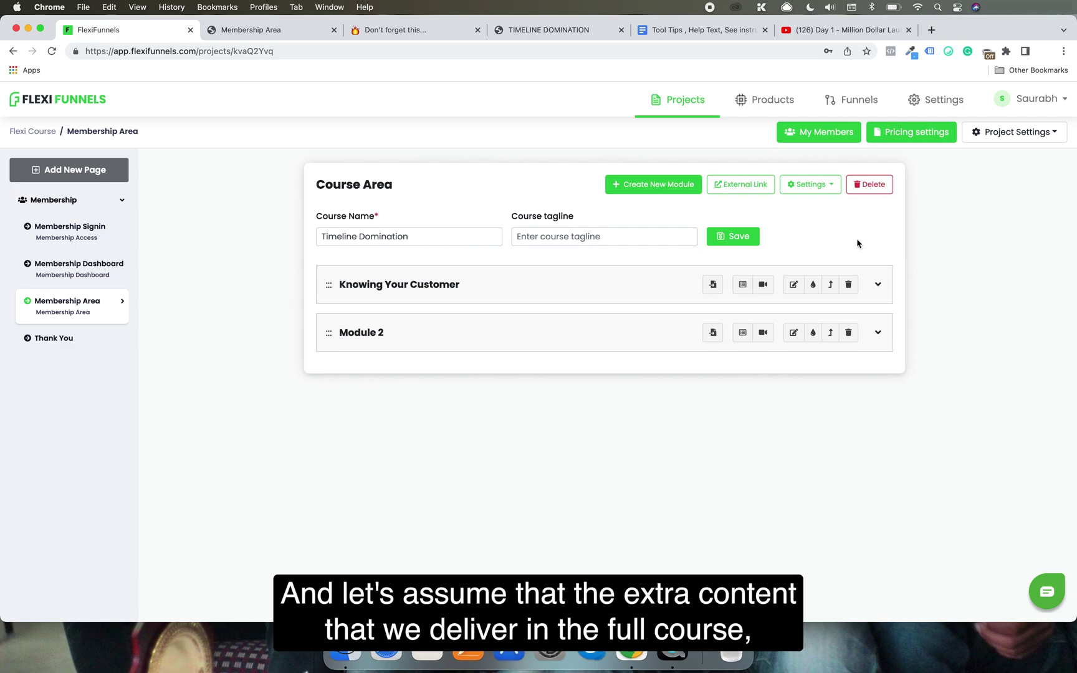
{"action": "left_click", "coordinate": [876, 337]}
{"action": "left_click", "coordinate": [874, 336]}
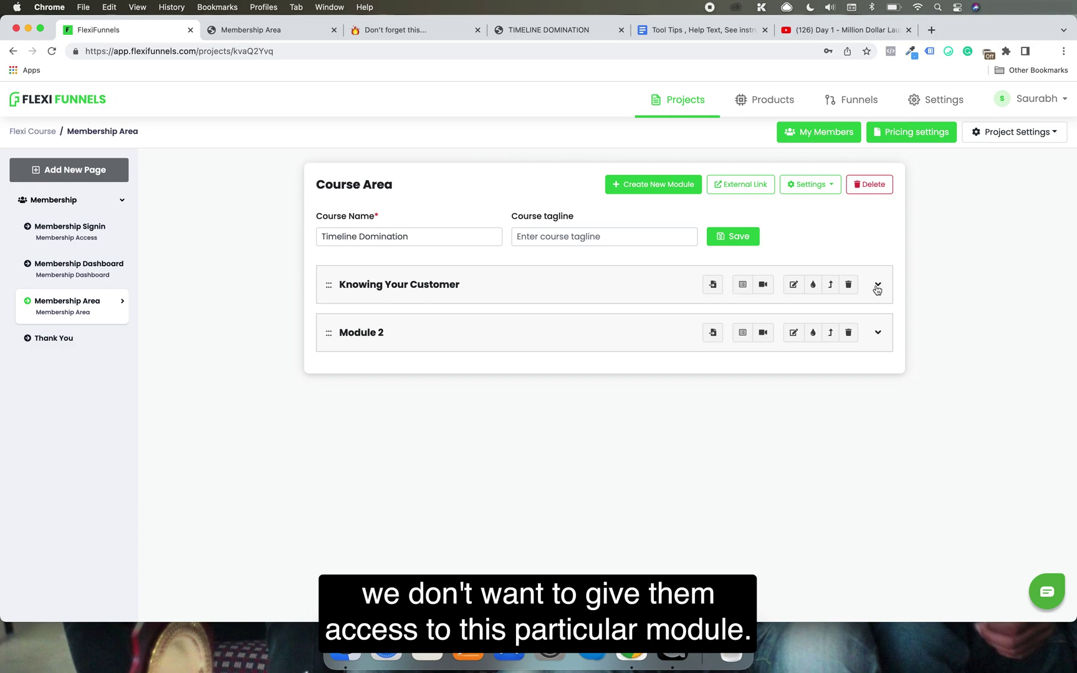
{"action": "left_click", "coordinate": [878, 339]}
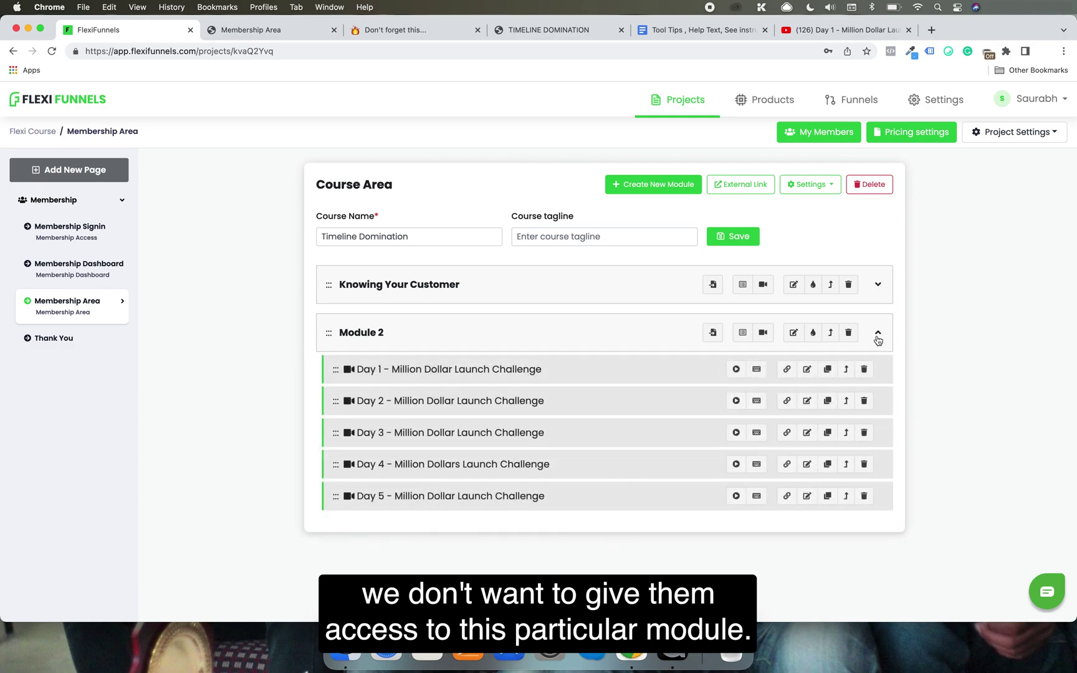
{"action": "left_click", "coordinate": [878, 335]}
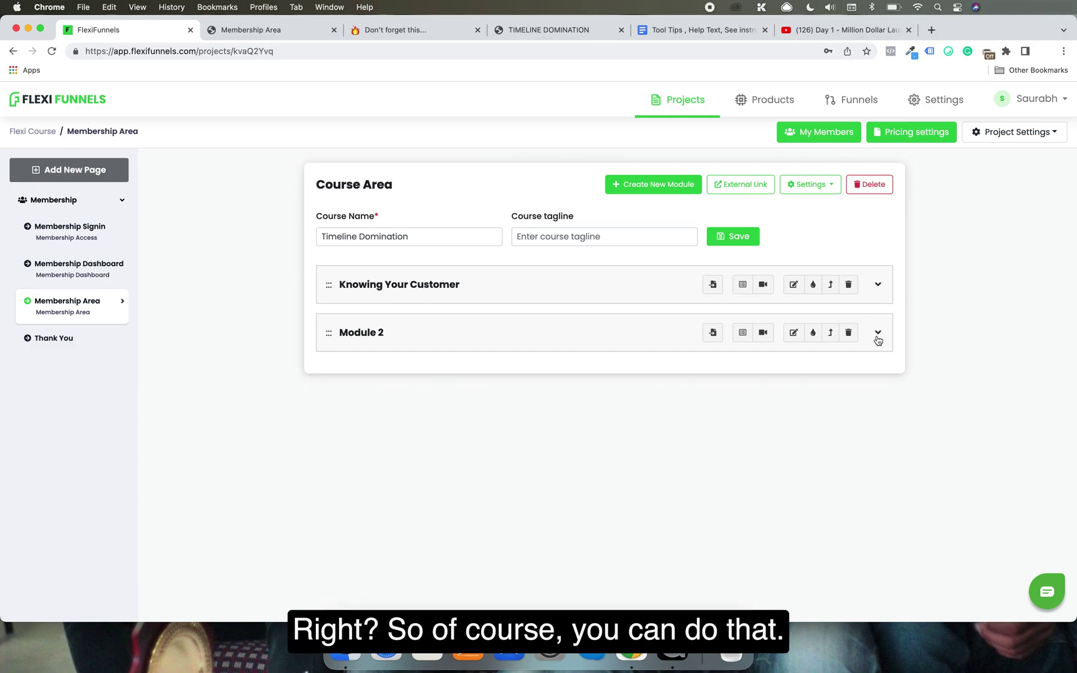
{"action": "left_click", "coordinate": [915, 136]}
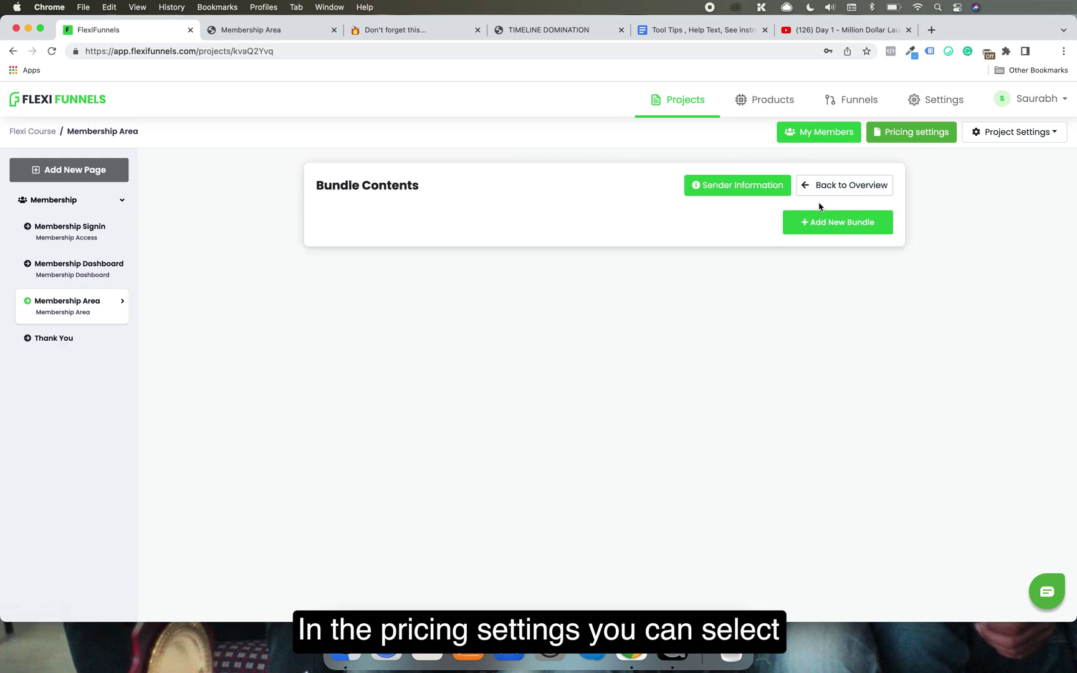
Step: Add a new bundle and scroll through its Membership Area lesson list
{"action": "left_click", "coordinate": [837, 219]}
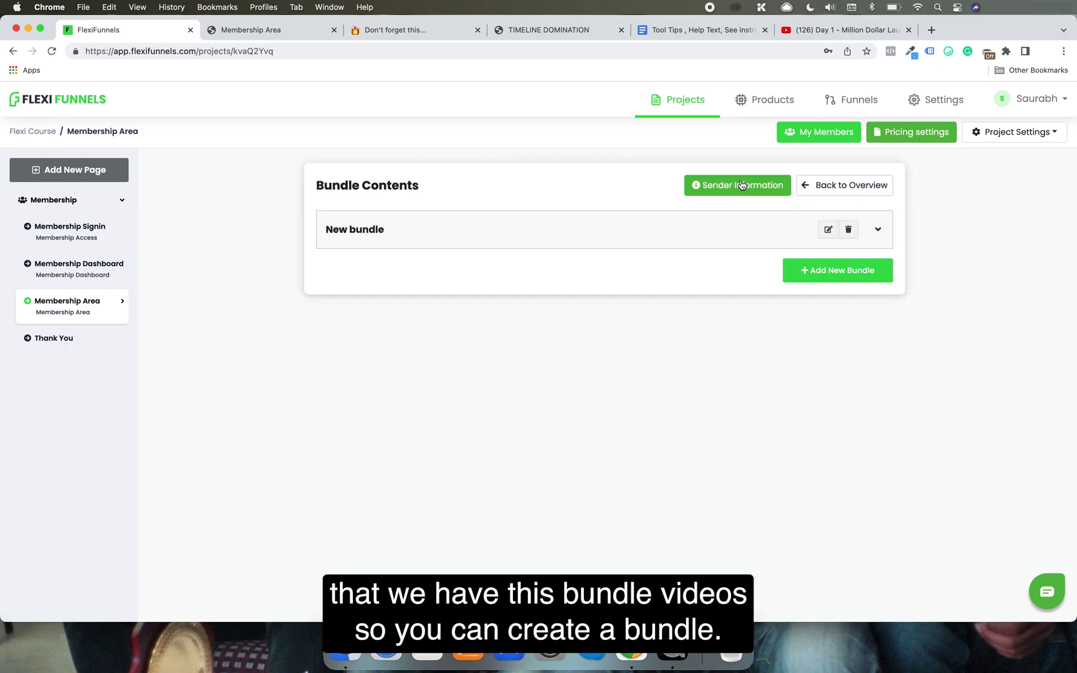
{"action": "left_click", "coordinate": [876, 230]}
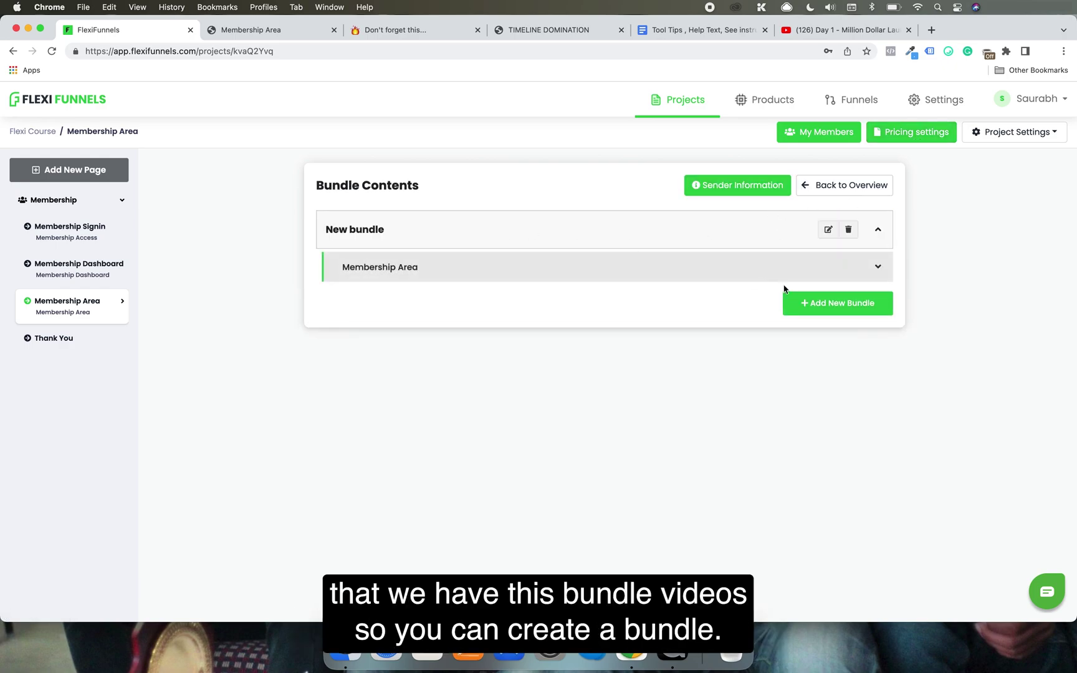
{"action": "left_click", "coordinate": [876, 268]}
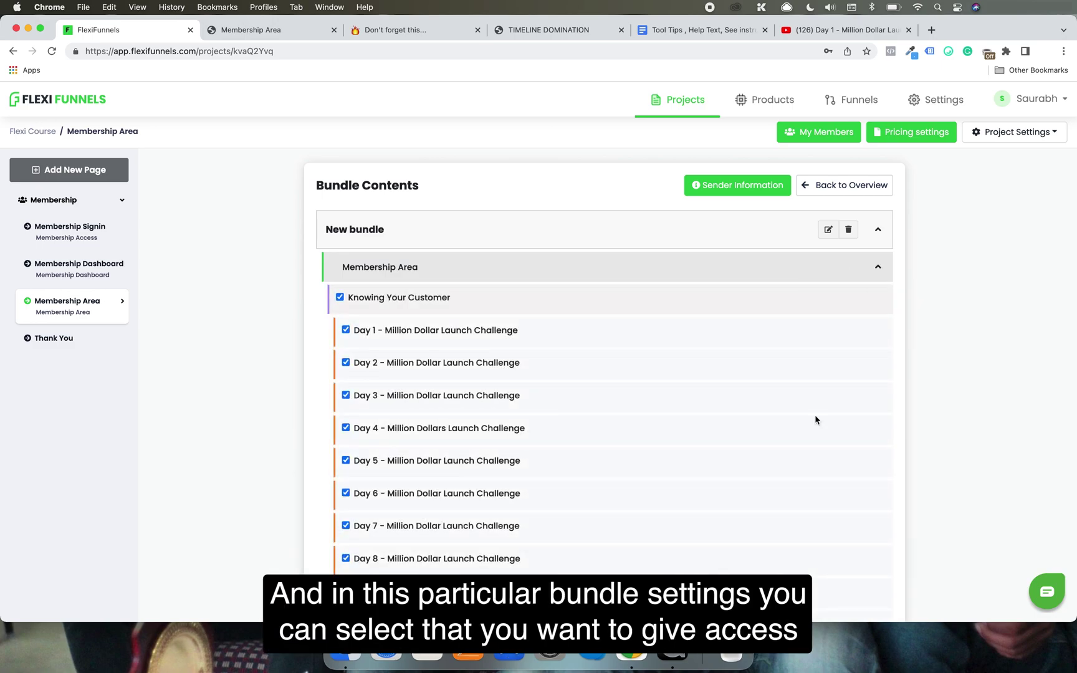
{"action": "scroll", "coordinate": [815, 415], "scroll_direction": "down", "scroll_amount": 2}
{"action": "scroll", "coordinate": [815, 416], "scroll_direction": "down", "scroll_amount": 1}
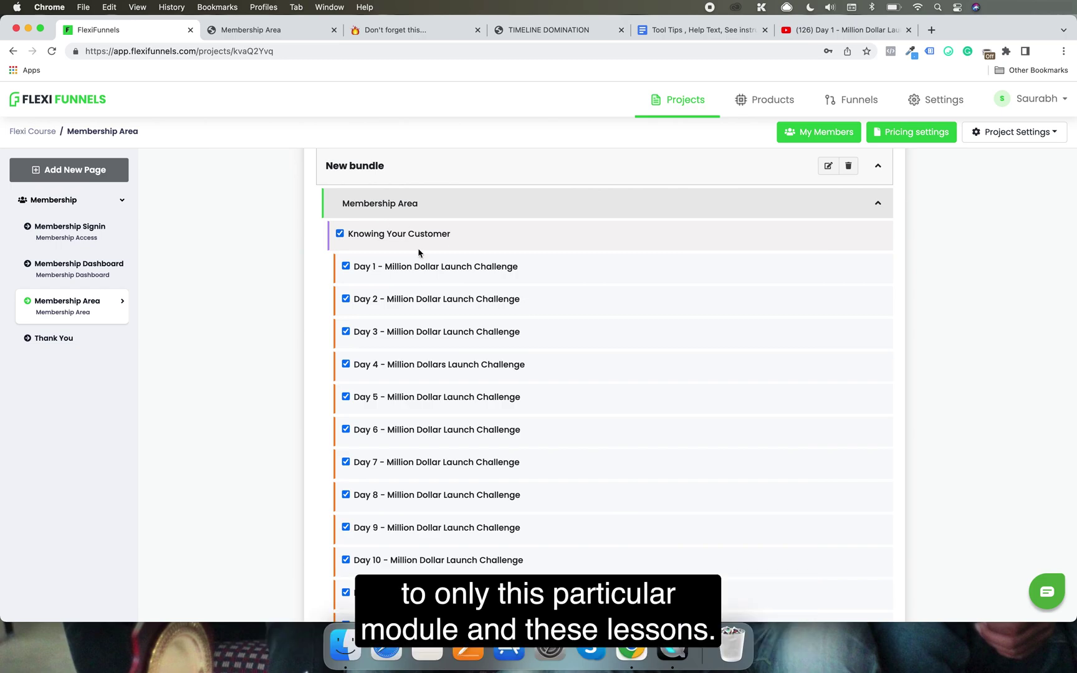
{"action": "scroll", "coordinate": [497, 373], "scroll_direction": "down", "scroll_amount": 10}
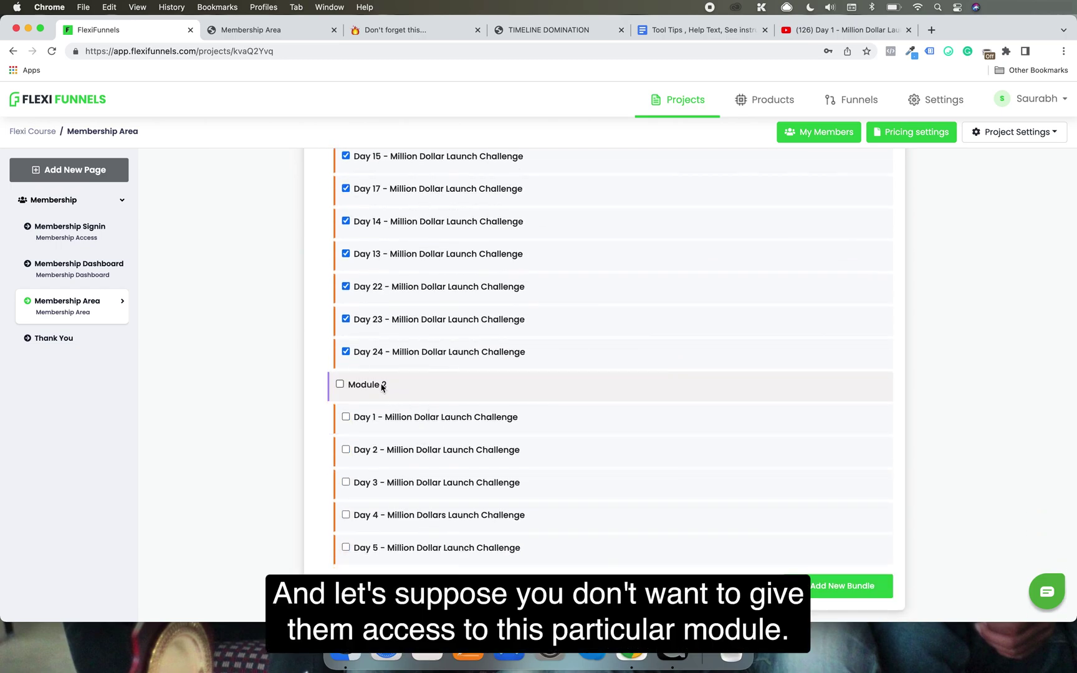
{"action": "scroll", "coordinate": [382, 386], "scroll_direction": "up", "scroll_amount": 15}
Step: Collapse the Membership Area lesson list and return to the Timeline Domination Course Area overview
{"action": "left_click", "coordinate": [882, 266]}
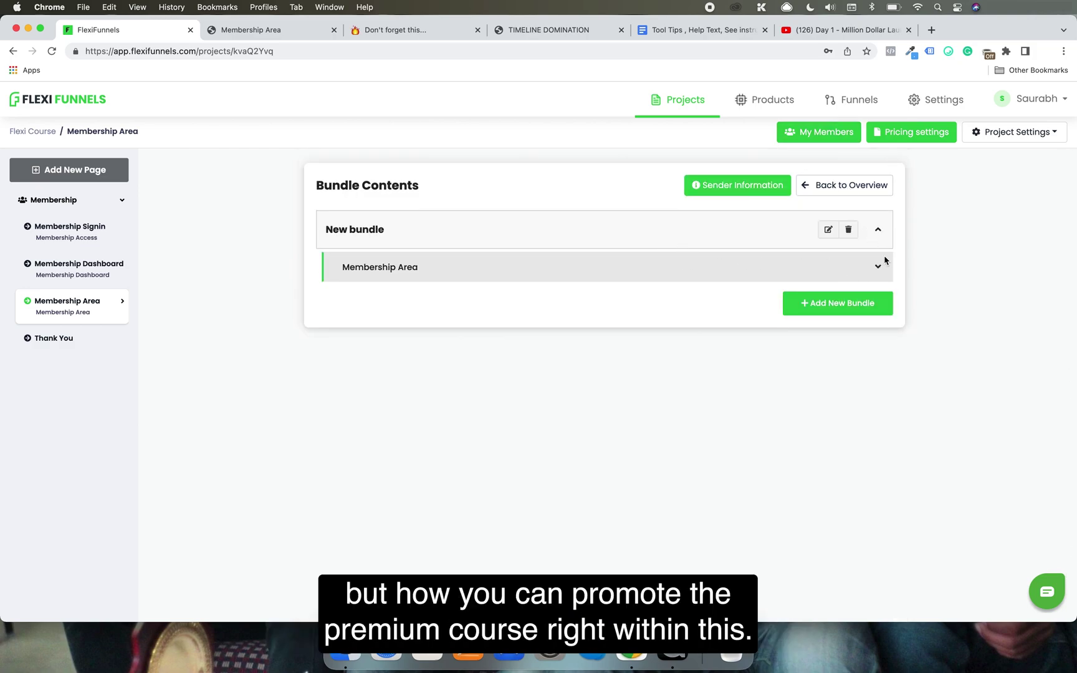
{"action": "left_click", "coordinate": [842, 187]}
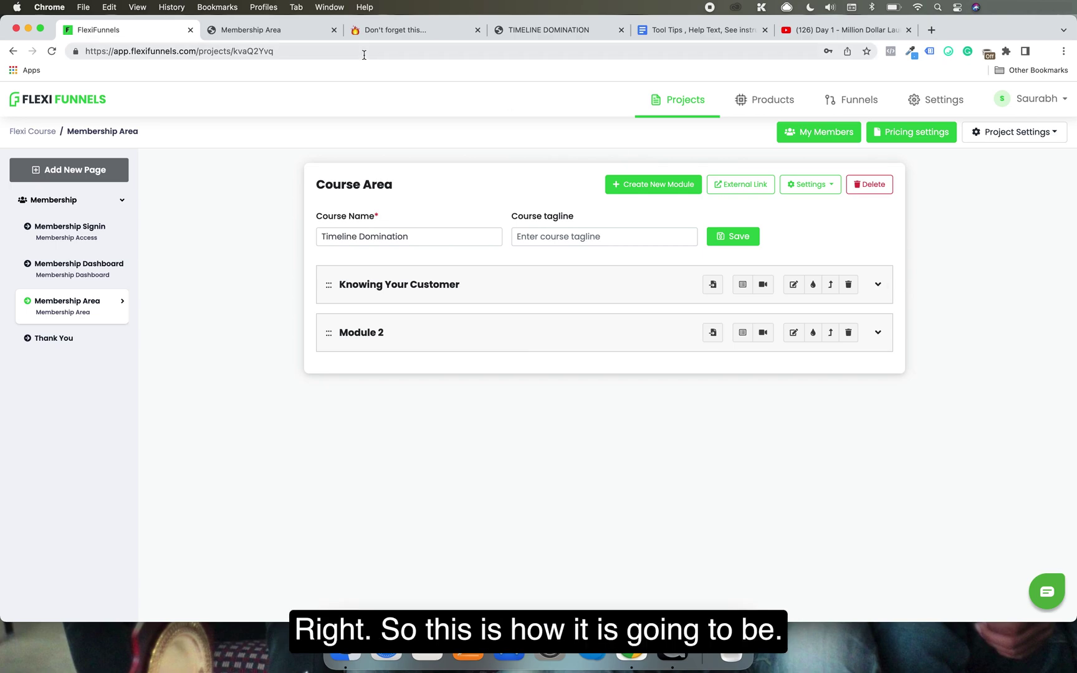
{"action": "left_click", "coordinate": [302, 36]}
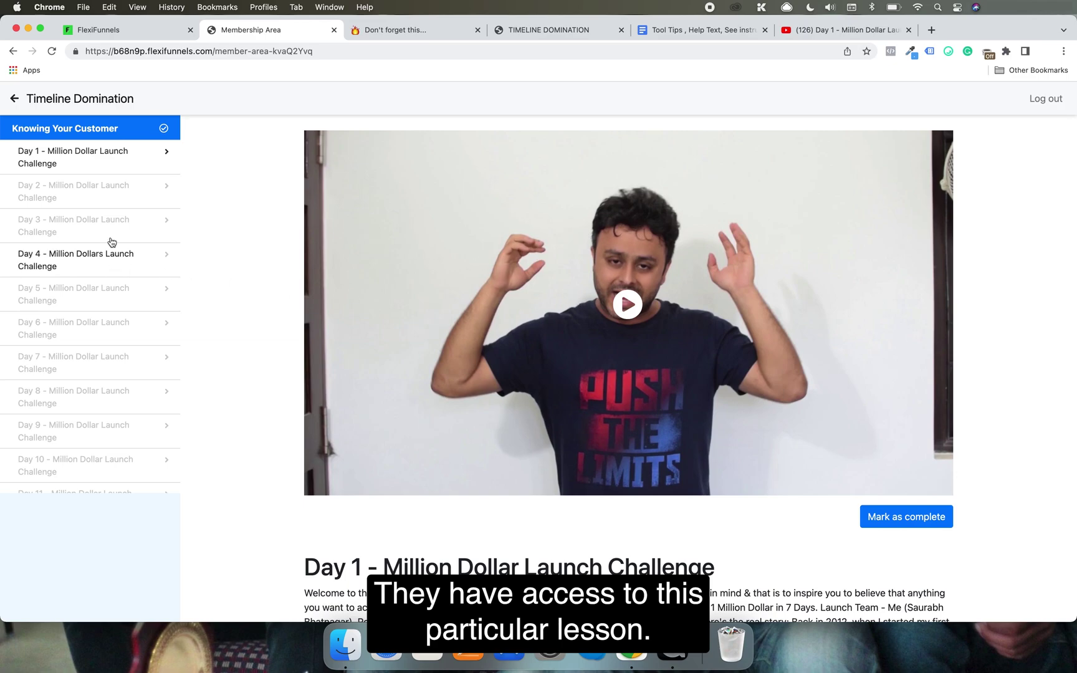
Step: Preview the Day 2 and Day 5 lessons in the member area
{"action": "left_click", "coordinate": [111, 189]}
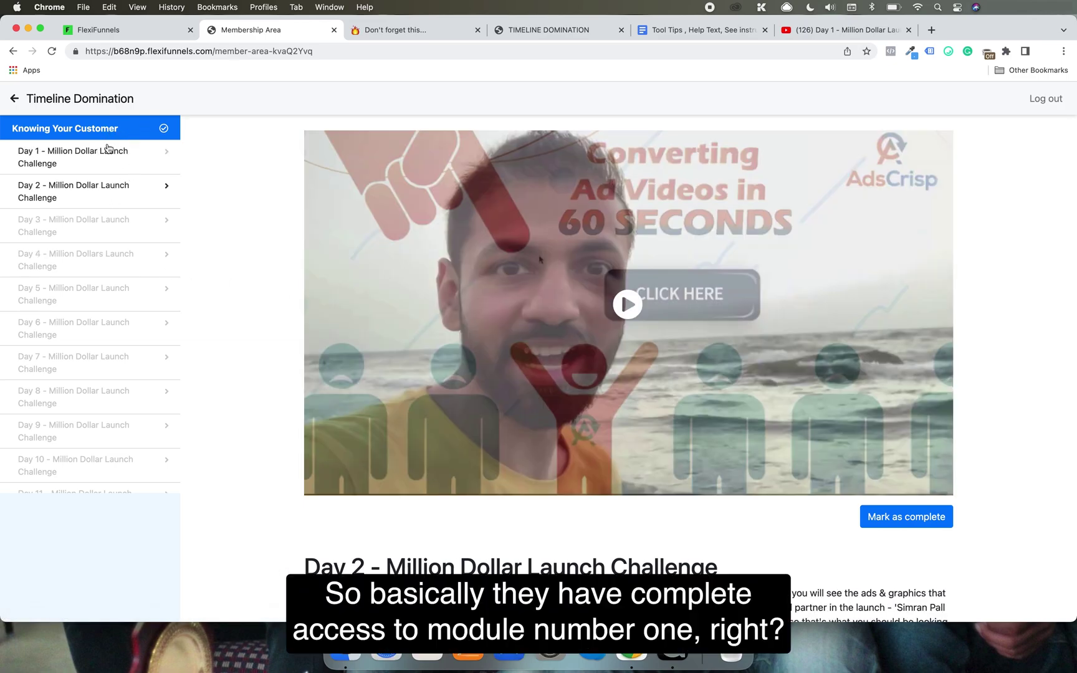
{"action": "left_click", "coordinate": [82, 290]}
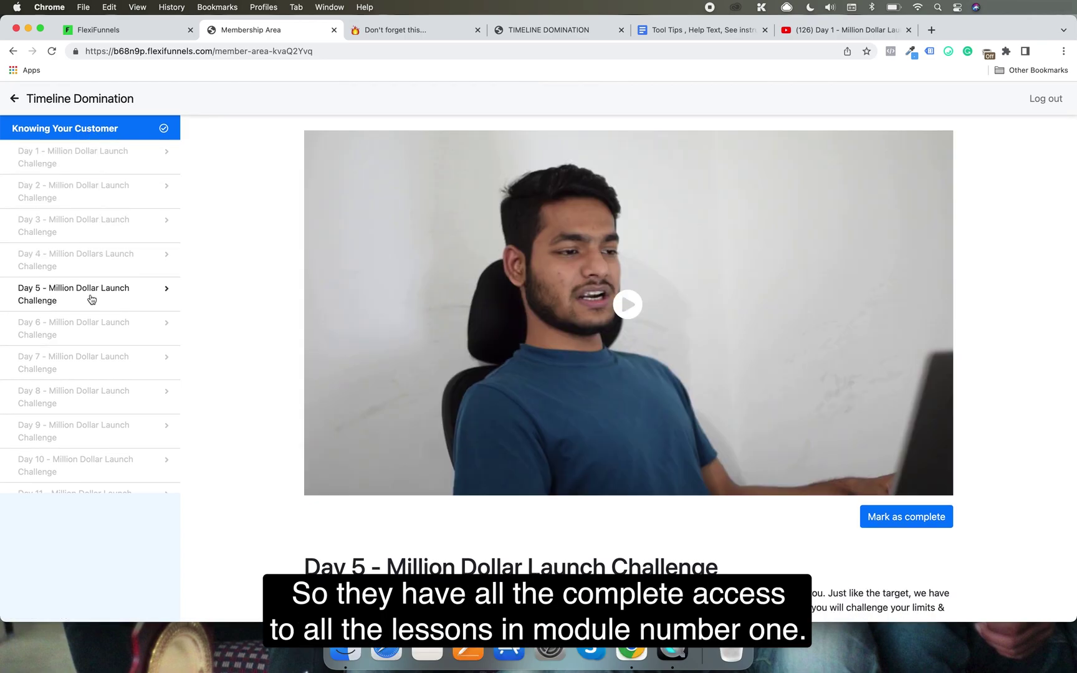
{"action": "scroll", "coordinate": [81, 242], "scroll_direction": "down", "scroll_amount": 10}
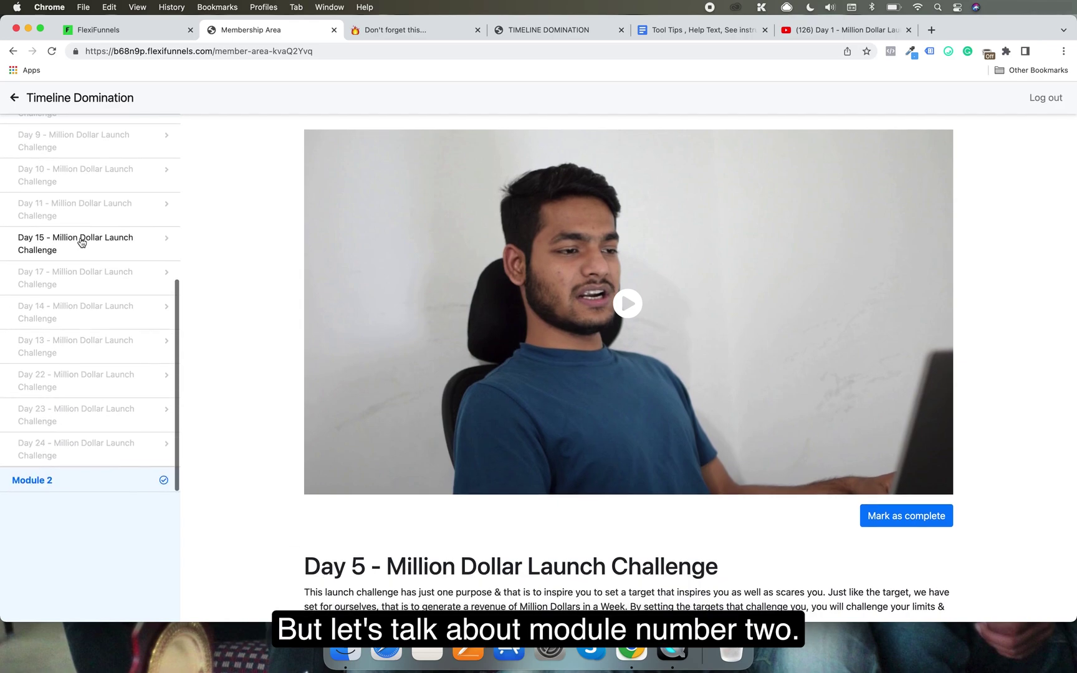
Step: Open Module 2's Day 1 lesson and confirm it shows 403 Access Forbidden
{"action": "left_click", "coordinate": [79, 480]}
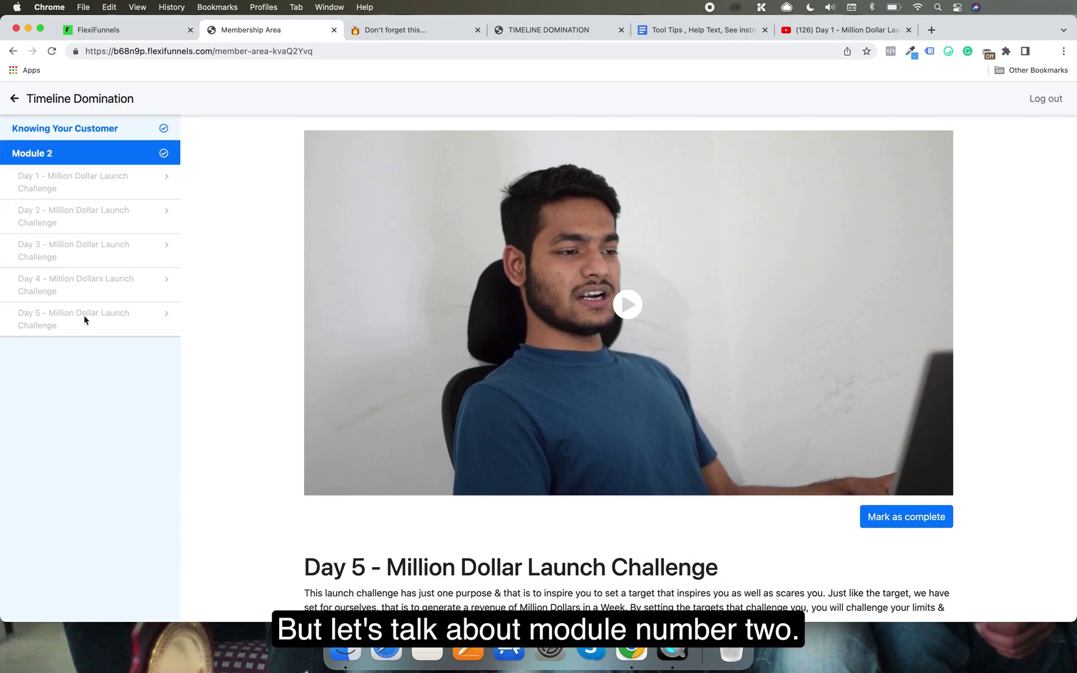
{"action": "left_click", "coordinate": [98, 179]}
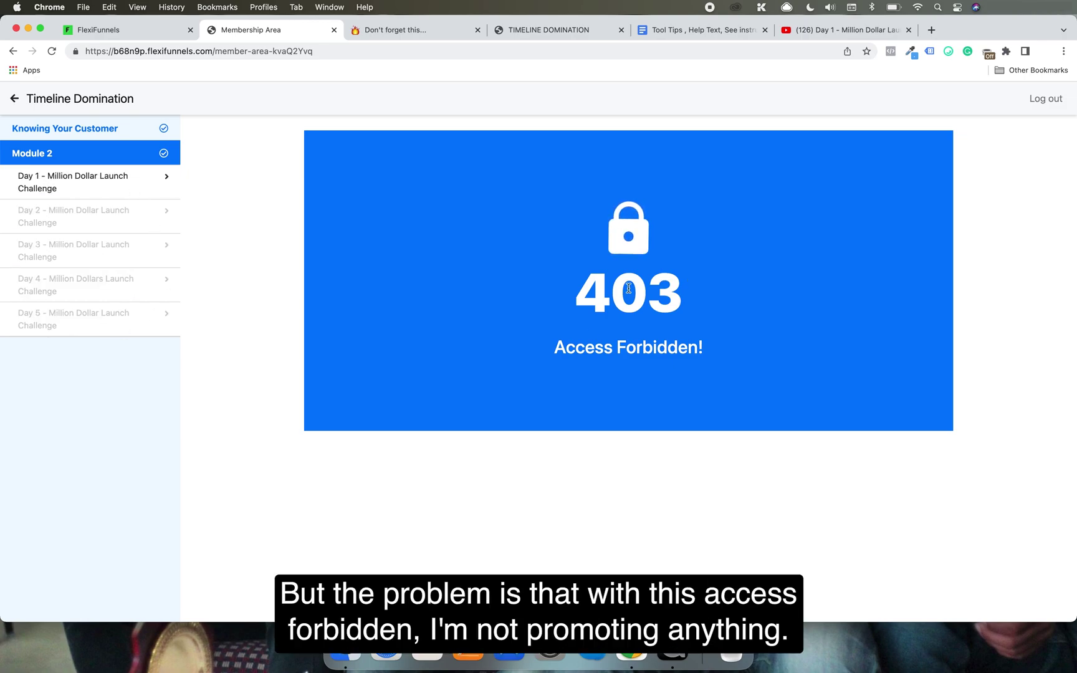
{"action": "mouse_move", "coordinate": [576, 350]}
{"action": "left_mouse_down"}
{"action": "mouse_move", "coordinate": [669, 350]}
{"action": "mouse_move", "coordinate": [594, 351]}
{"action": "left_mouse_up"}
{"action": "left_click", "coordinate": [668, 350]}
{"action": "left_click", "coordinate": [599, 349]}
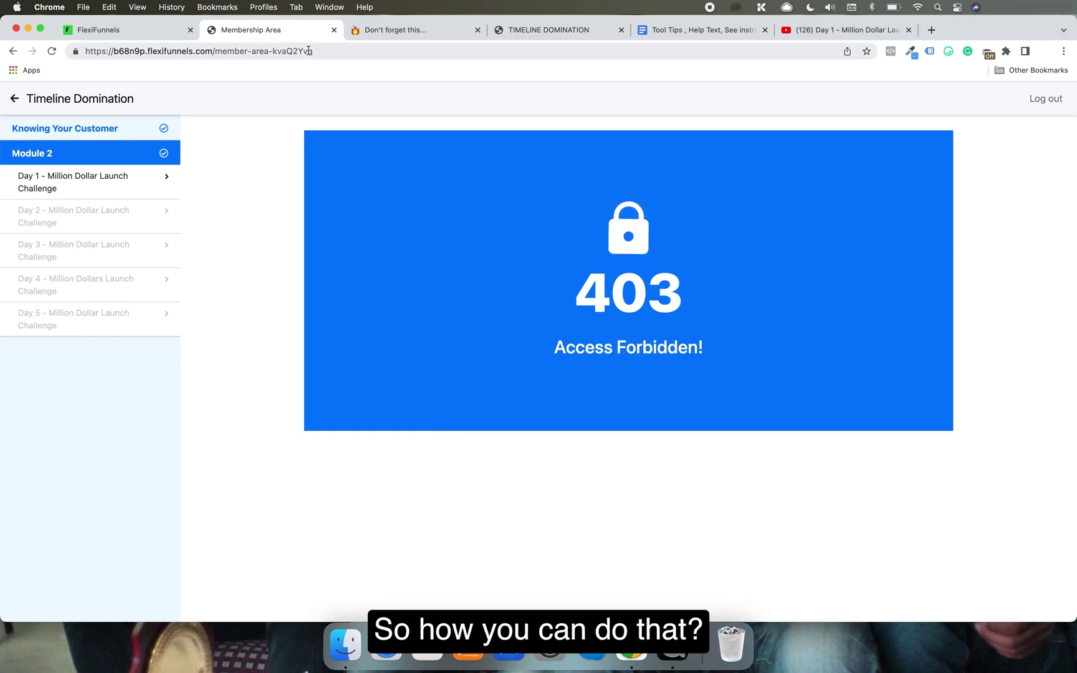
{"action": "left_click", "coordinate": [125, 33]}
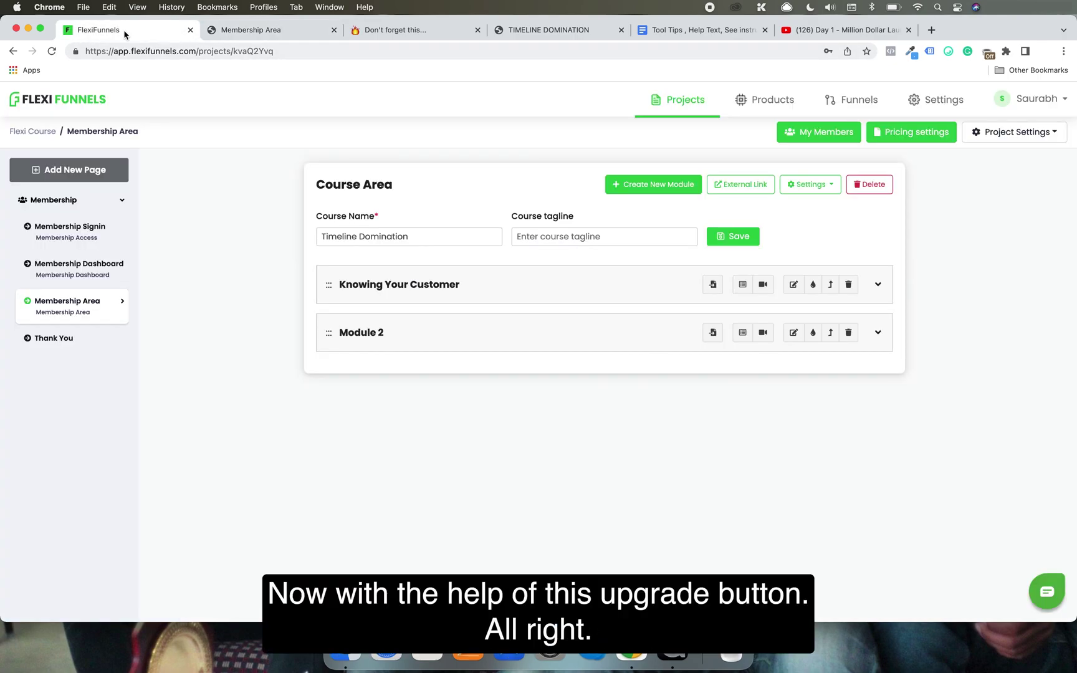
Step: Give Module 2 the upgrade message 'Upgrade to Timeline Domination Premium' and button text 'Click Here'
{"action": "left_click", "coordinate": [829, 333]}
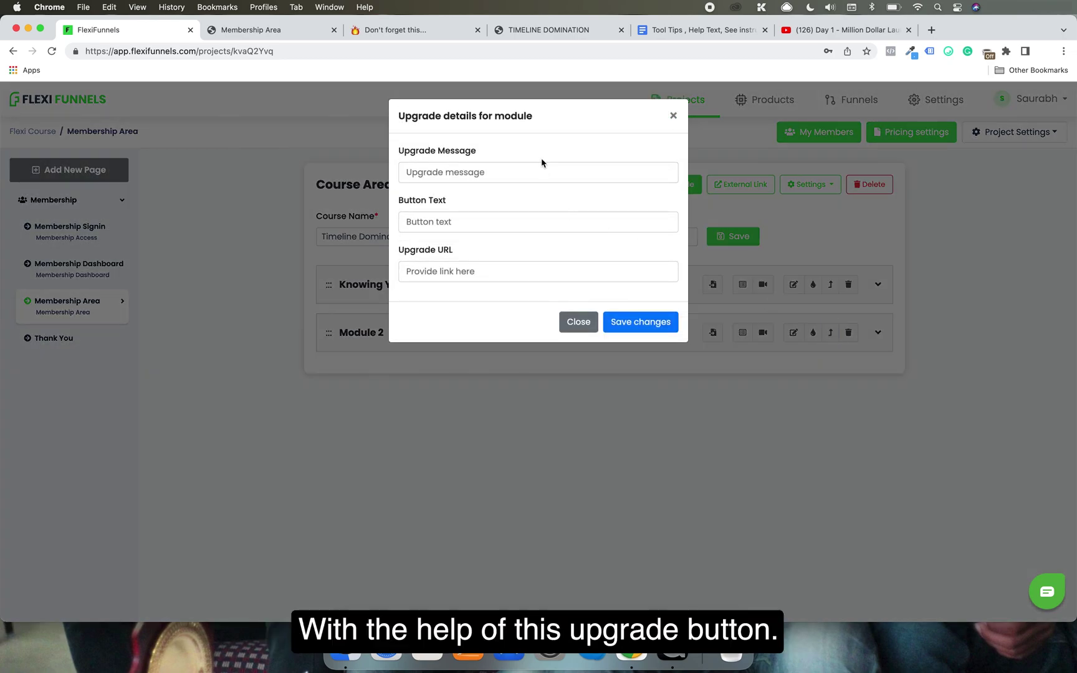
{"action": "left_click", "coordinate": [446, 167]}
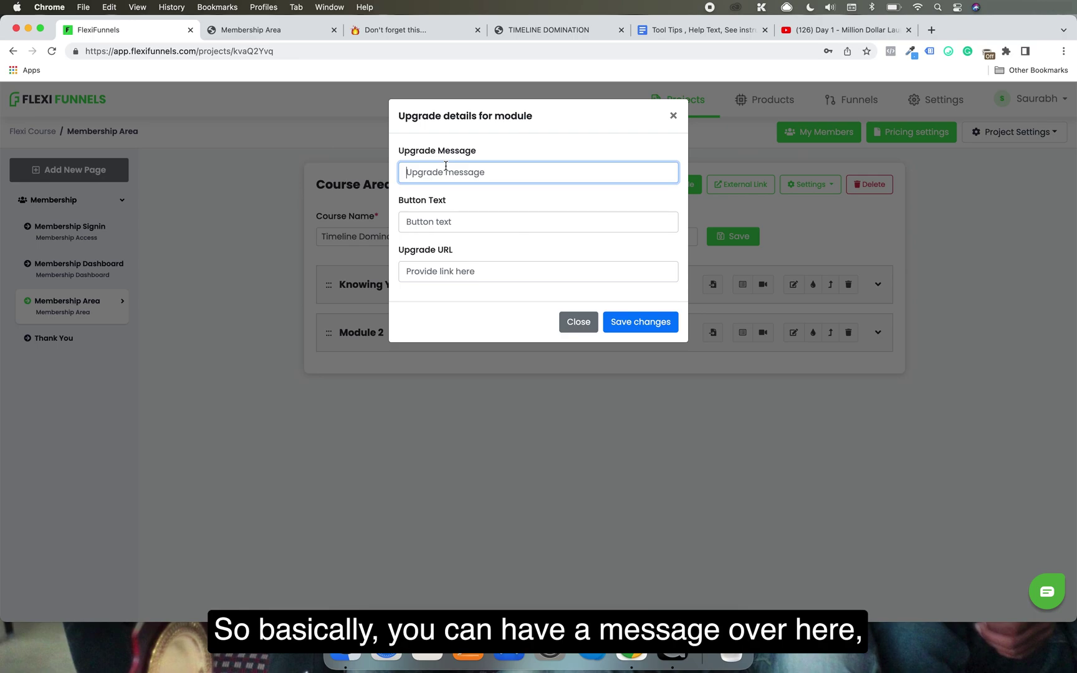
{"action": "type", "text": "U"}
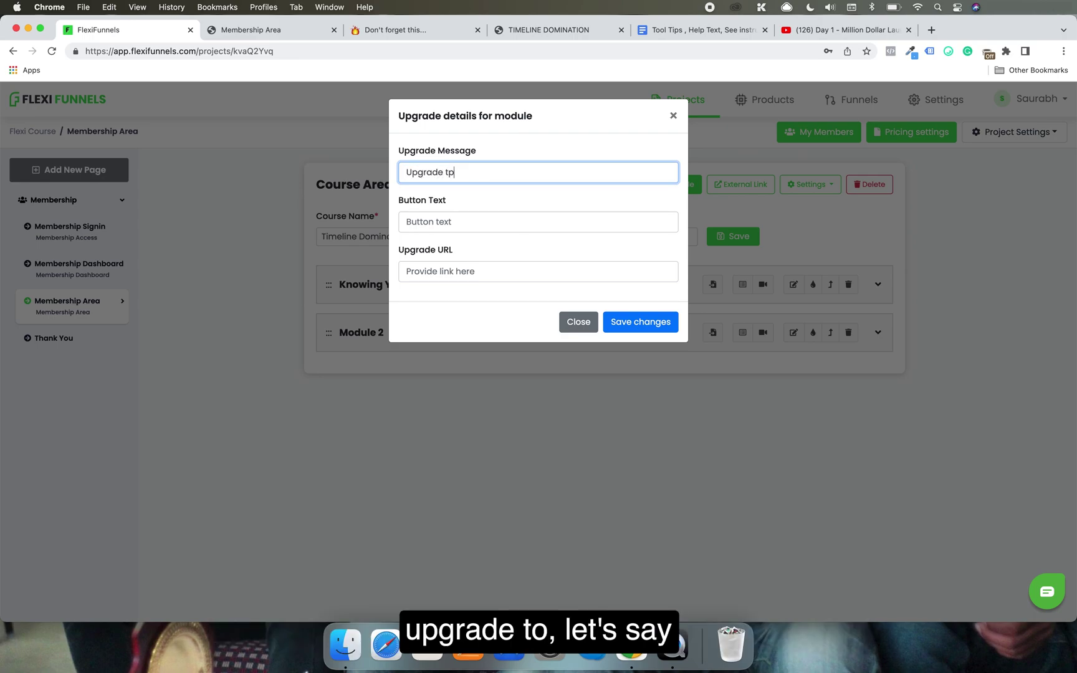
{"action": "type", "text": "pgrade tp"}
{"action": "key", "text": "BackSpace"}
{"action": "type", "text": "o Timeline "}
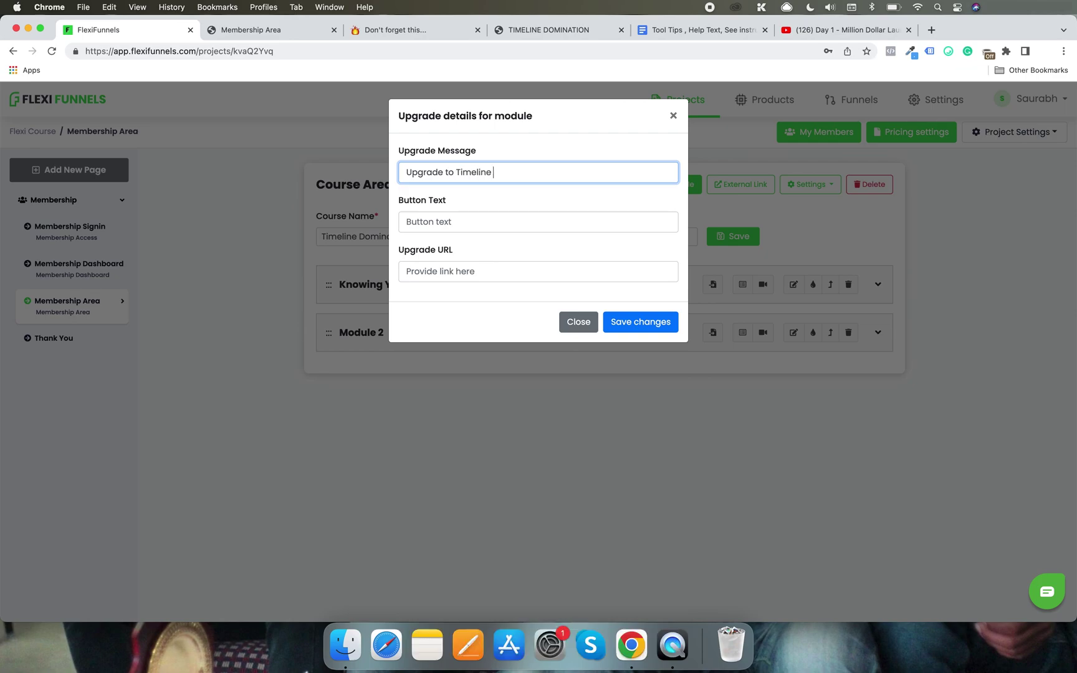
{"action": "type", "text": "Domination"}
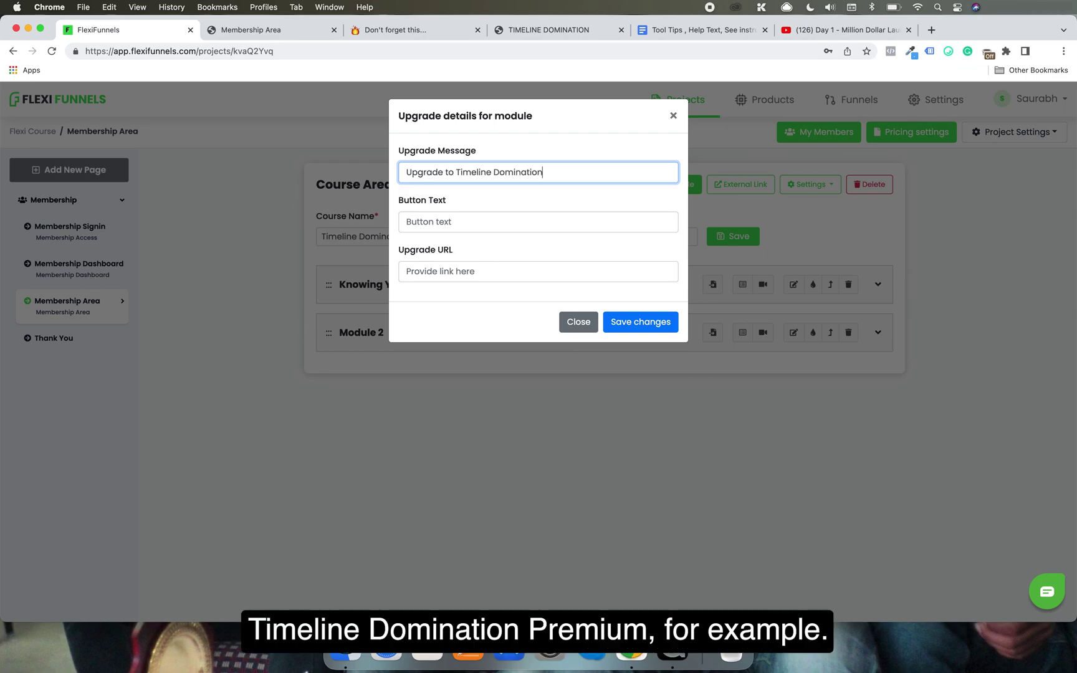
{"action": "type", "text": " Premium"}
{"action": "left_click", "coordinate": [415, 224]}
{"action": "type", "text": "Click Here"}
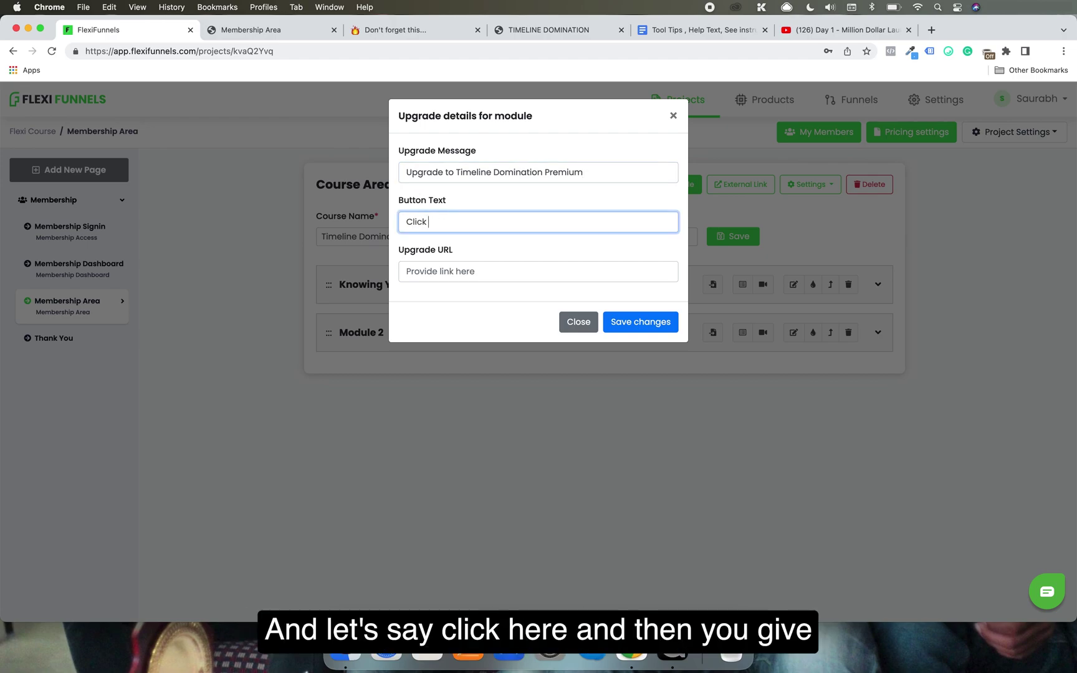
Step: Set Module 2's Upgrade URL to the copied sales page address and save the changes
{"action": "left_click", "coordinate": [598, 31]}
{"action": "left_click", "coordinate": [512, 50]}
{"action": "key", "text": "super+c"}
{"action": "left_click", "coordinate": [139, 37]}
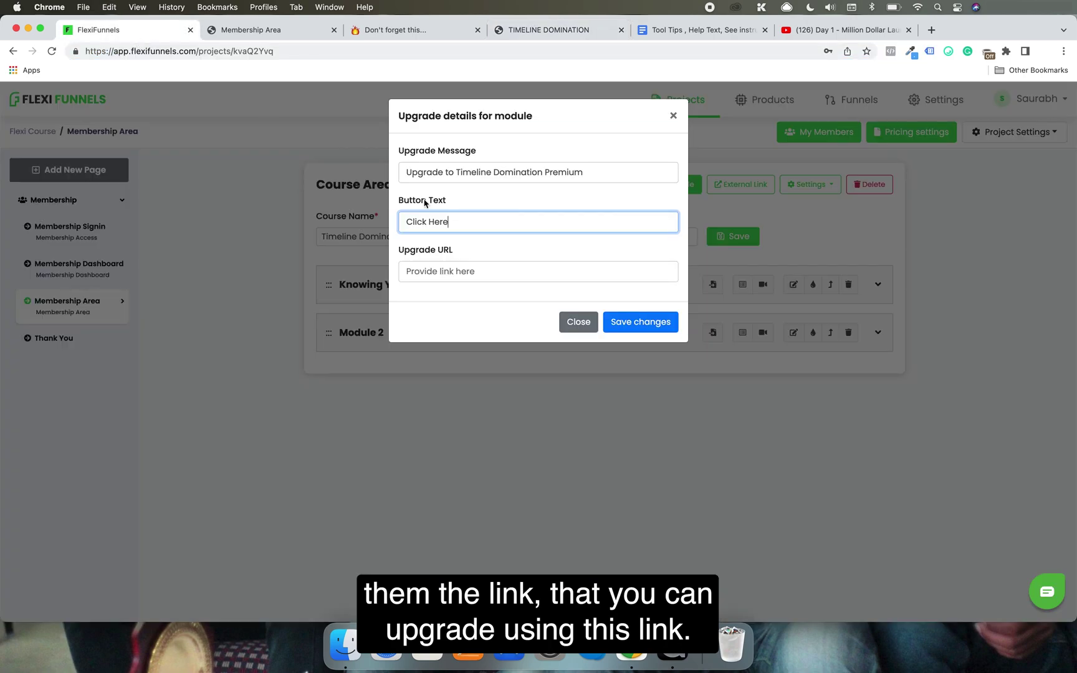
{"action": "left_click", "coordinate": [483, 263]}
{"action": "key", "text": "super+v"}
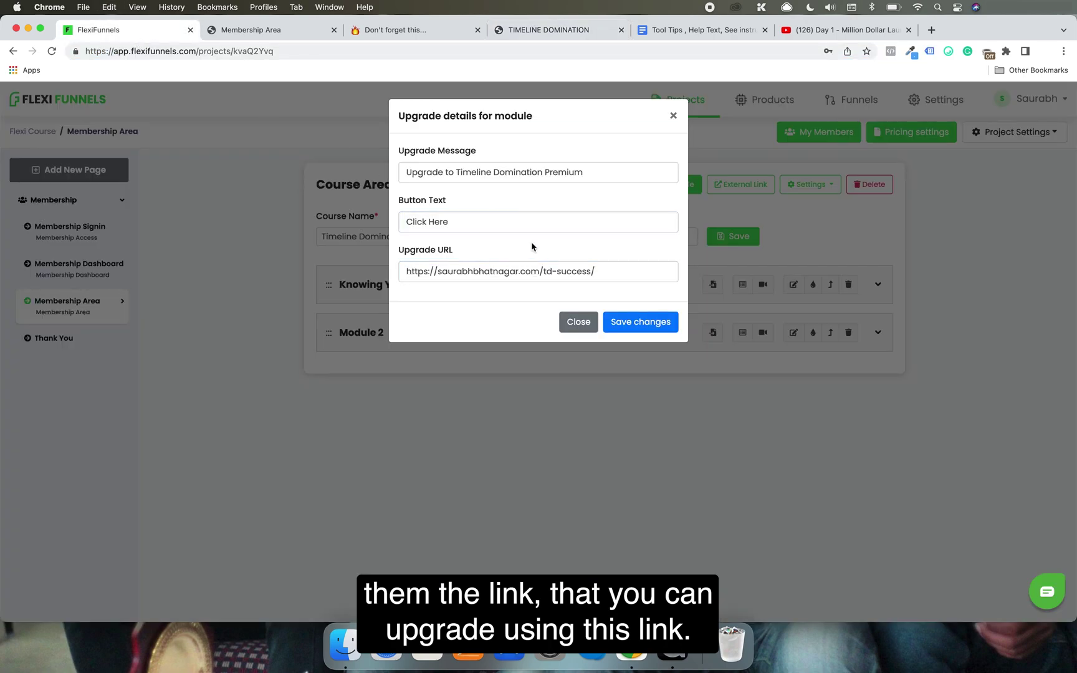
{"action": "left_click", "coordinate": [636, 324]}
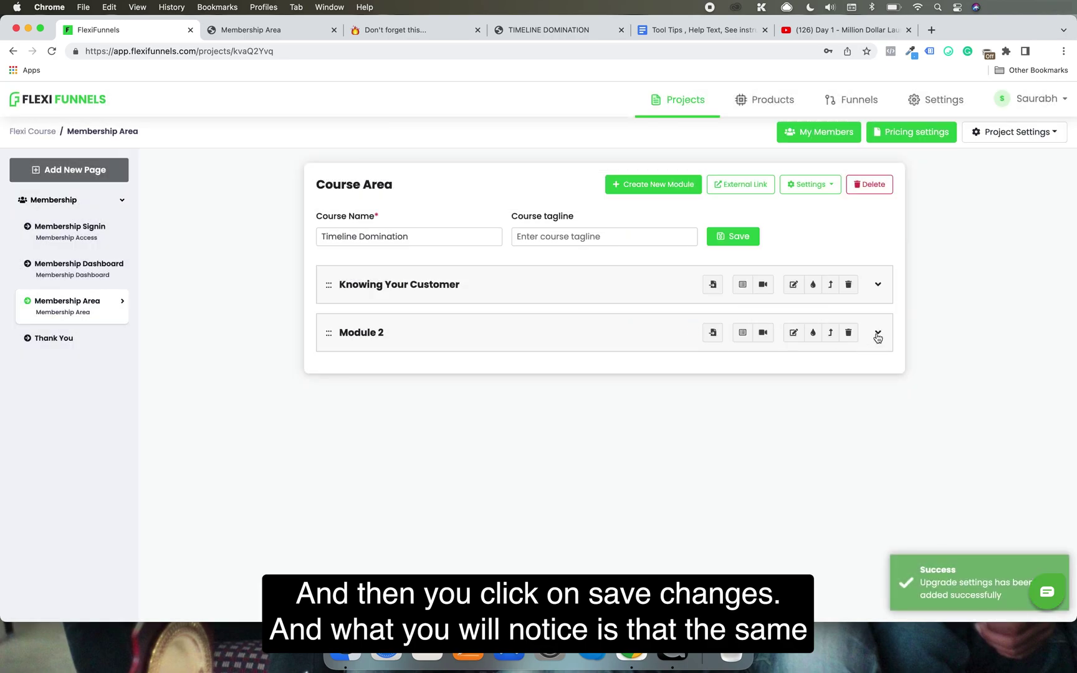
Step: Expand Module 2 and inspect the Day 1 and Day 5 lessons' upgrade settings
{"action": "left_click", "coordinate": [878, 336]}
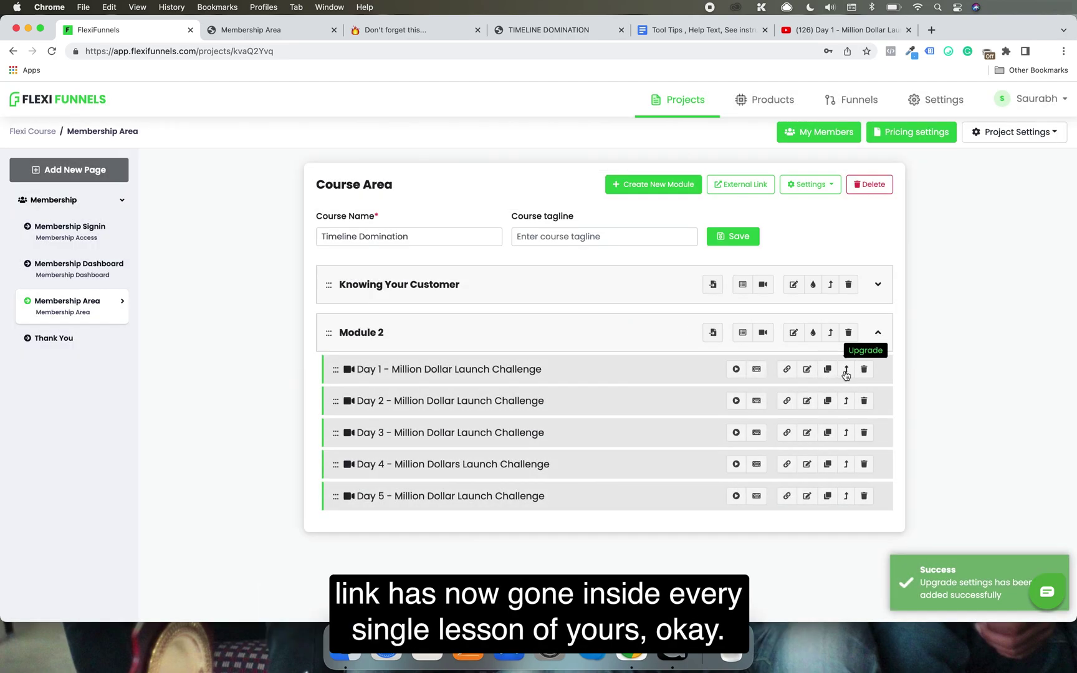
{"action": "left_click", "coordinate": [846, 371]}
{"action": "left_click", "coordinate": [672, 104]}
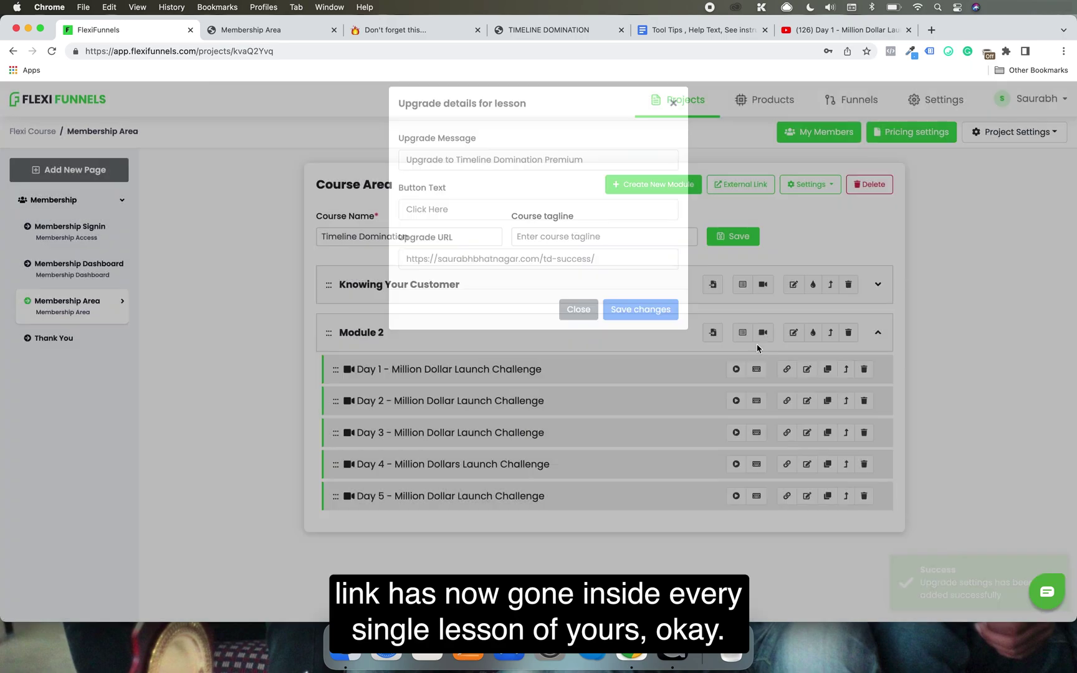
{"action": "left_click", "coordinate": [846, 496]}
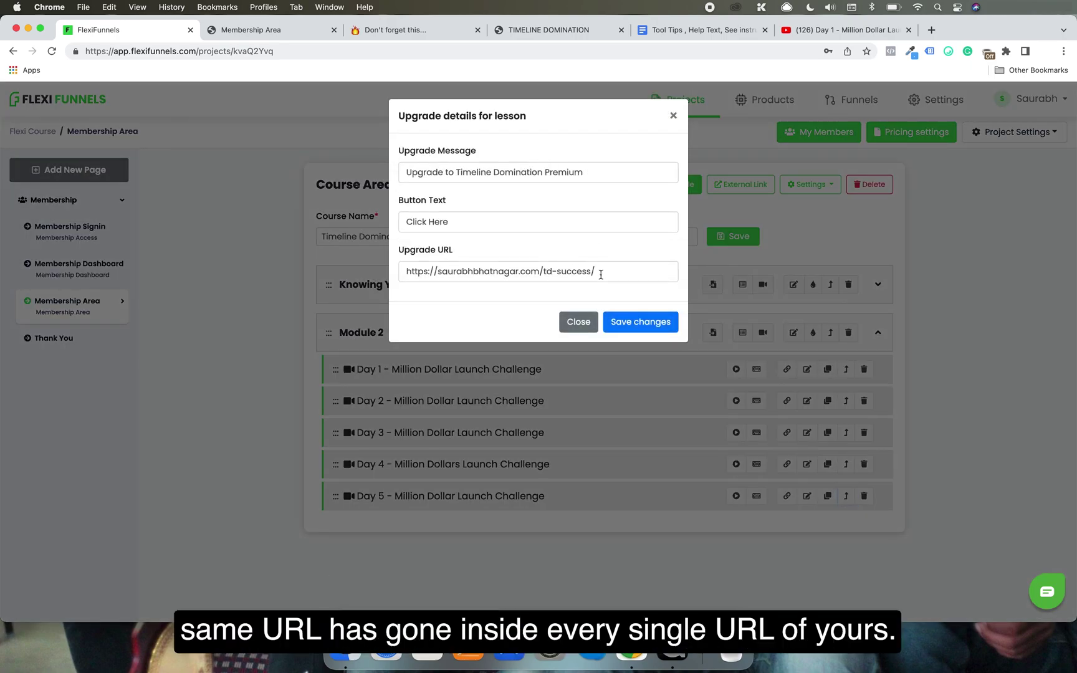
{"action": "left_click", "coordinate": [670, 117]}
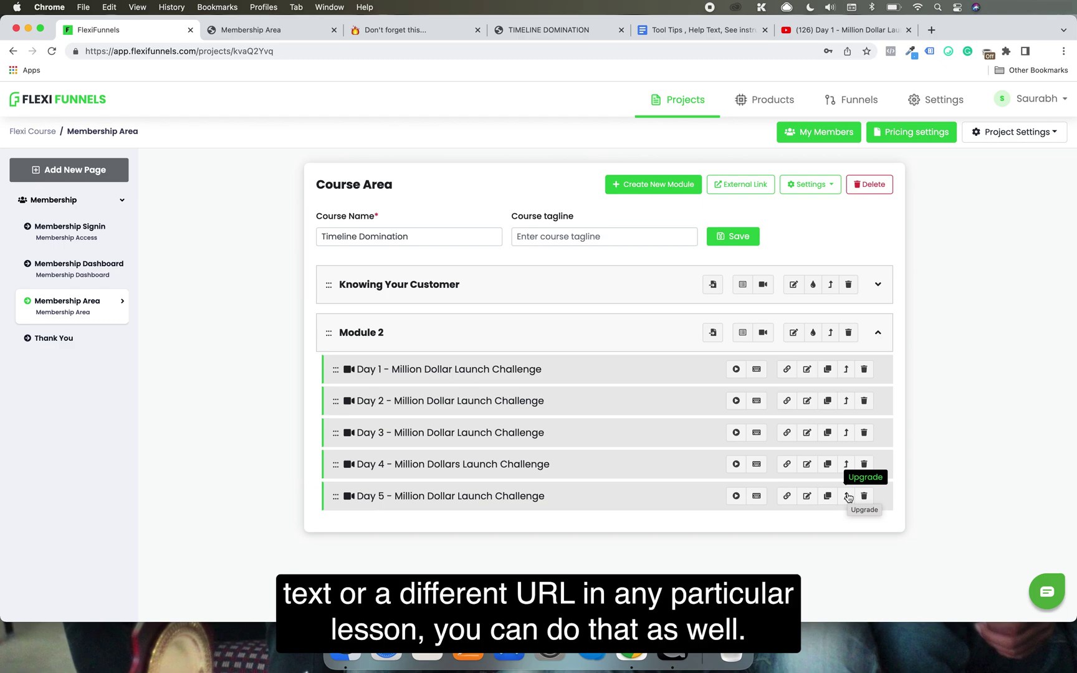
Step: Change Day 5's upgrade message to 'Upgrade to Timeline Domination Premium Now' and save
{"action": "left_click", "coordinate": [846, 495]}
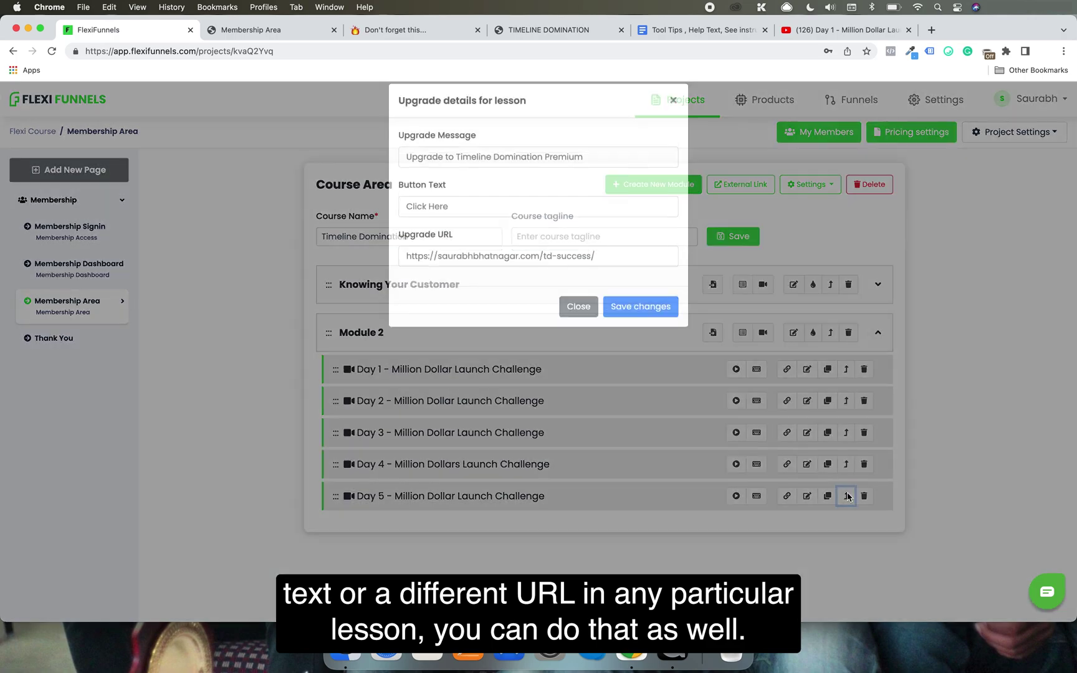
{"action": "left_click", "coordinate": [605, 182]}
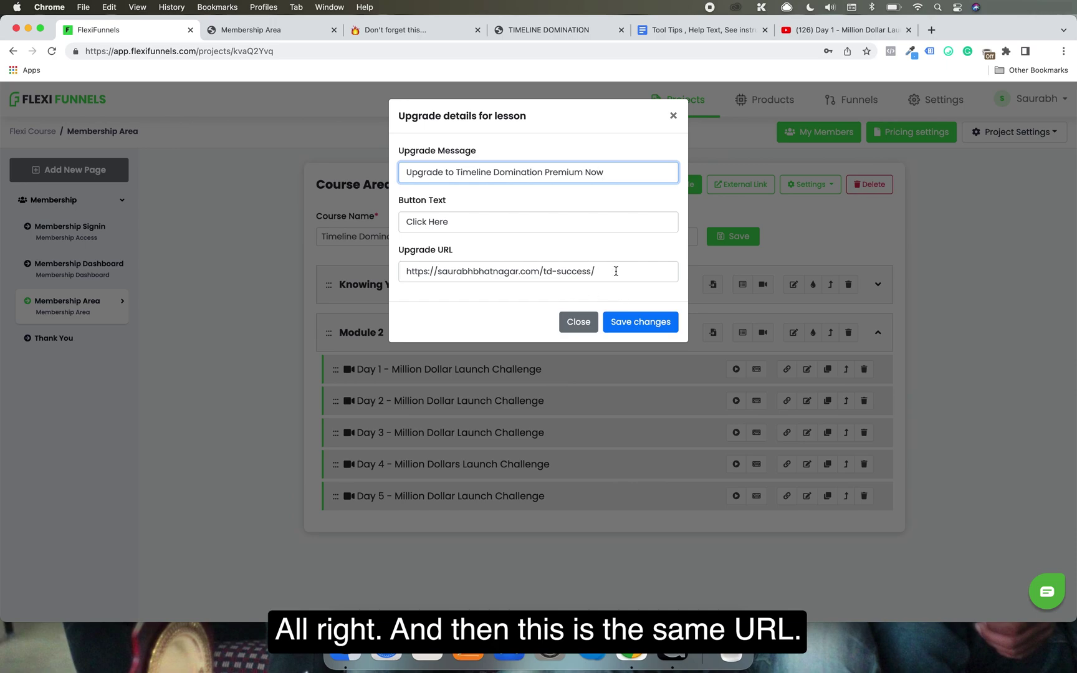
{"action": "left_click", "coordinate": [632, 318]}
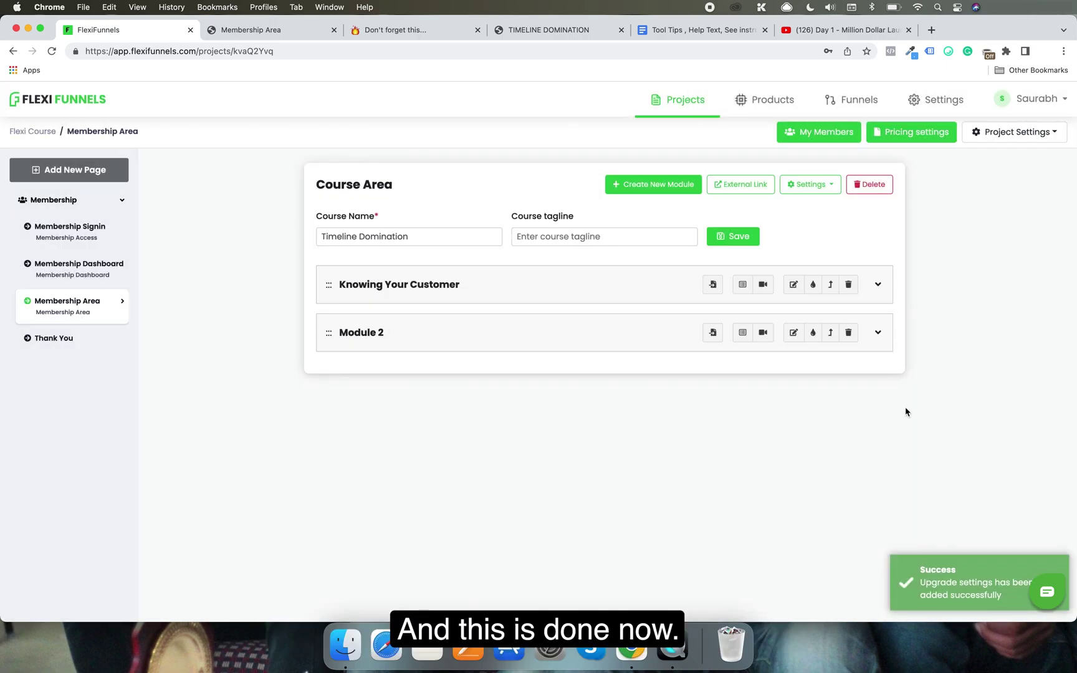
Step: Reload the member area, open Module 2's Day 1 lesson, and follow its Click Here button
{"action": "left_click", "coordinate": [282, 31]}
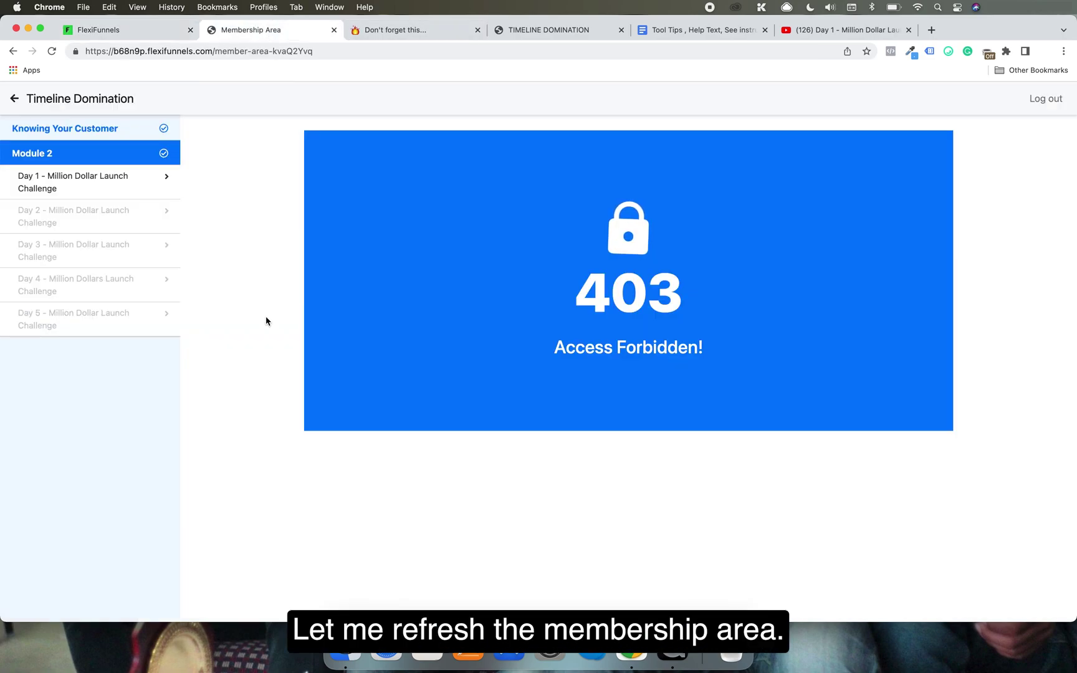
{"action": "key", "text": "super+r"}
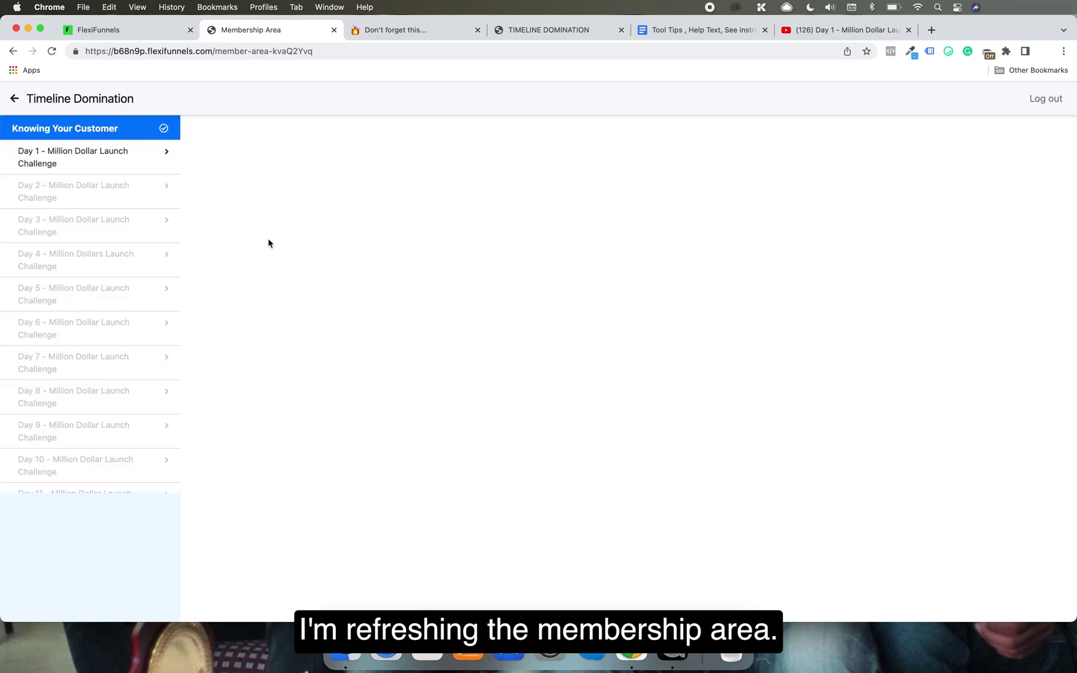
{"action": "scroll", "coordinate": [145, 281], "scroll_direction": "down", "scroll_amount": 10}
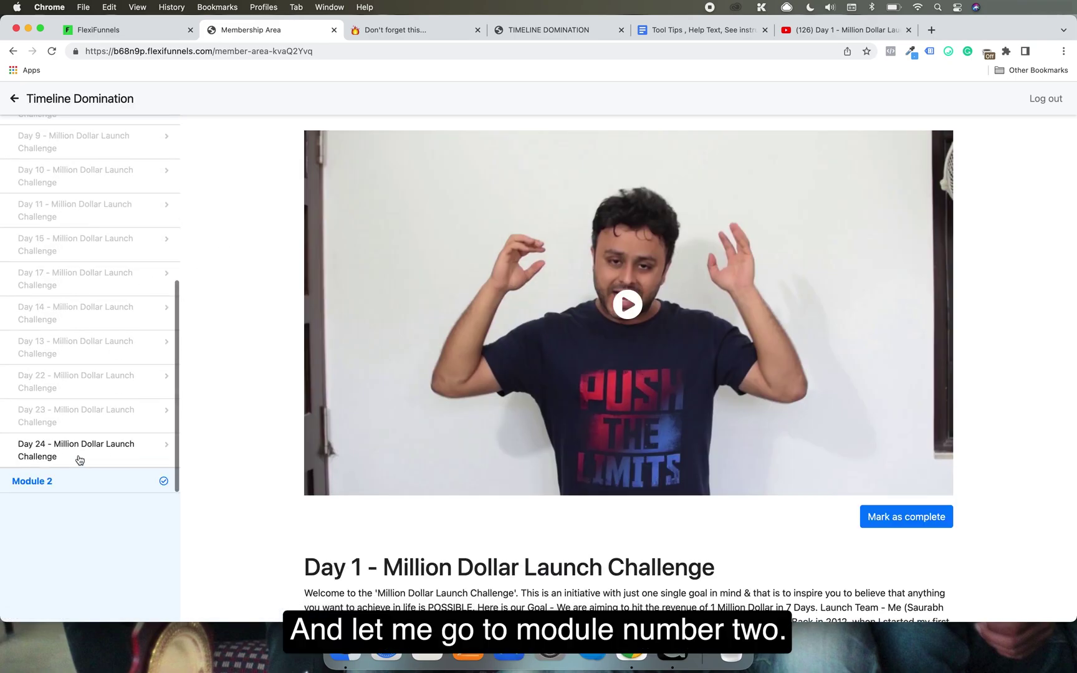
{"action": "left_click", "coordinate": [77, 481]}
{"action": "left_click", "coordinate": [117, 188]}
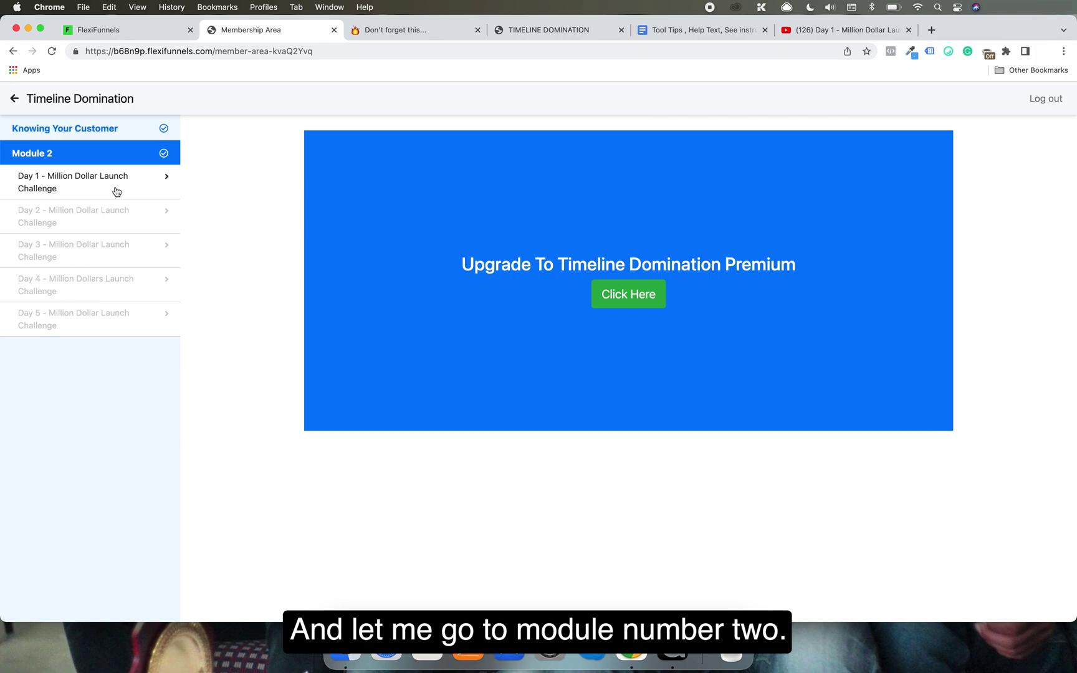
{"action": "left_click_drag", "start_coordinate": [536, 258], "coordinate": [697, 260]}
{"action": "left_click", "coordinate": [705, 263]}
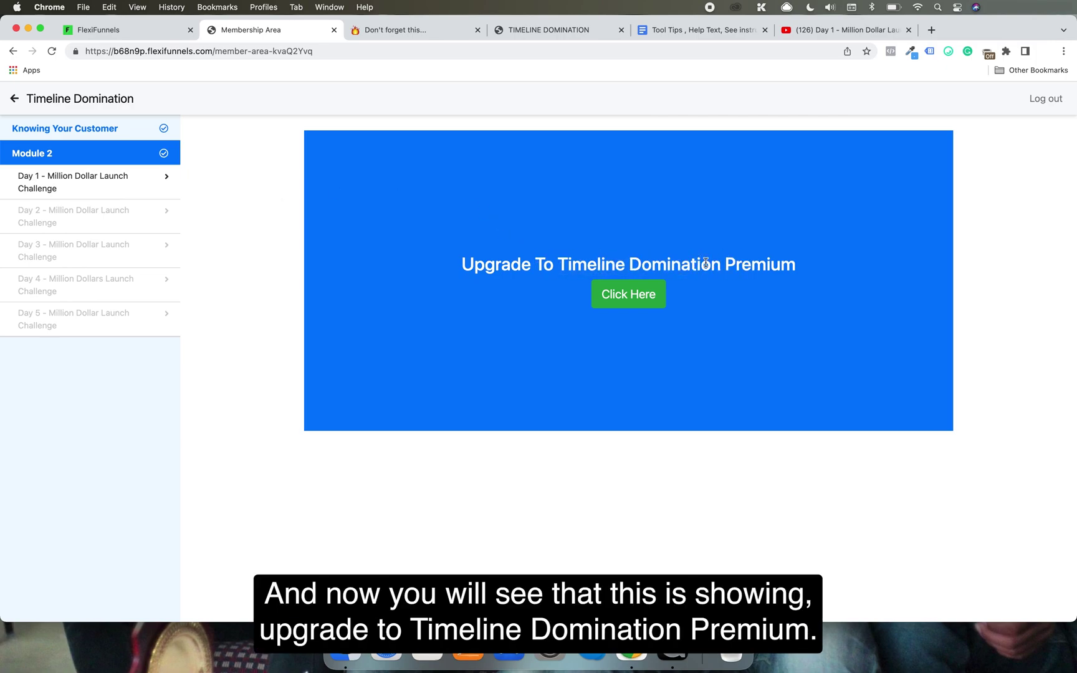
{"action": "left_click", "coordinate": [602, 294]}
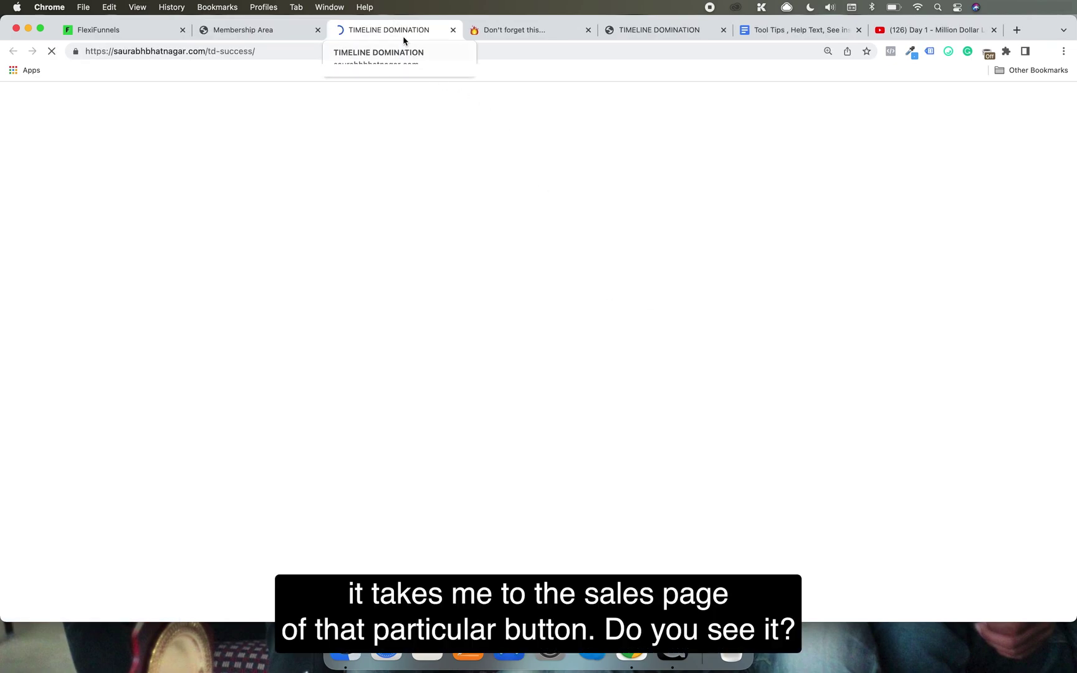
Step: Open the Day 5 lesson, check its 'Now' heading, and follow Click Here to the sales page
{"action": "left_click", "coordinate": [265, 31]}
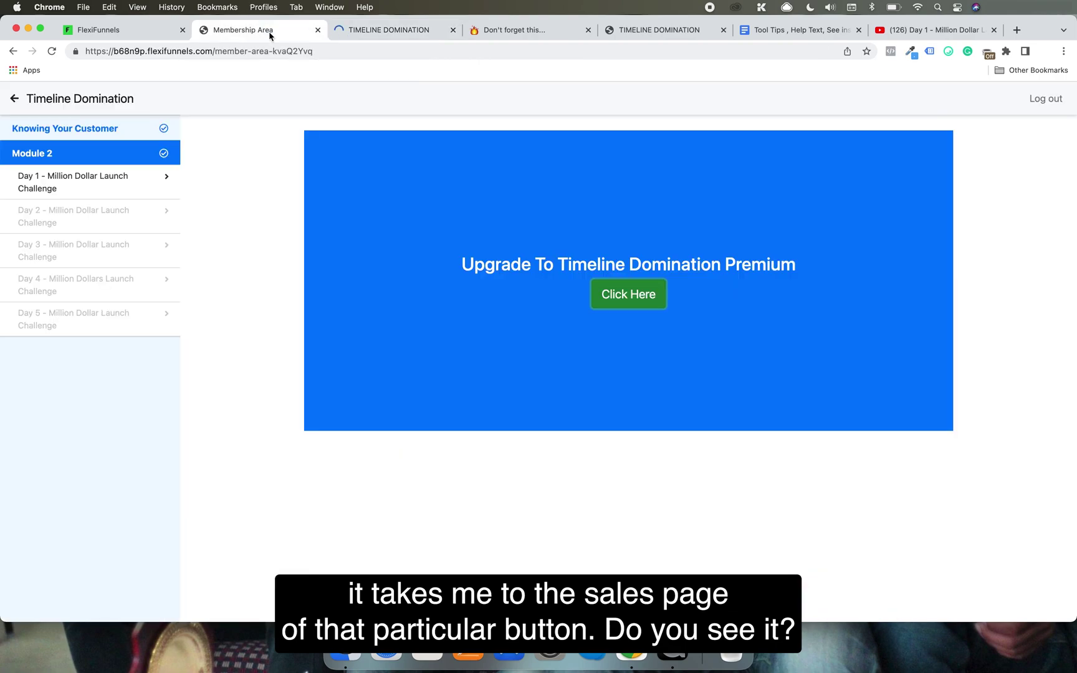
{"action": "left_click", "coordinate": [70, 316]}
{"action": "left_click_drag", "start_coordinate": [547, 265], "coordinate": [718, 273]}
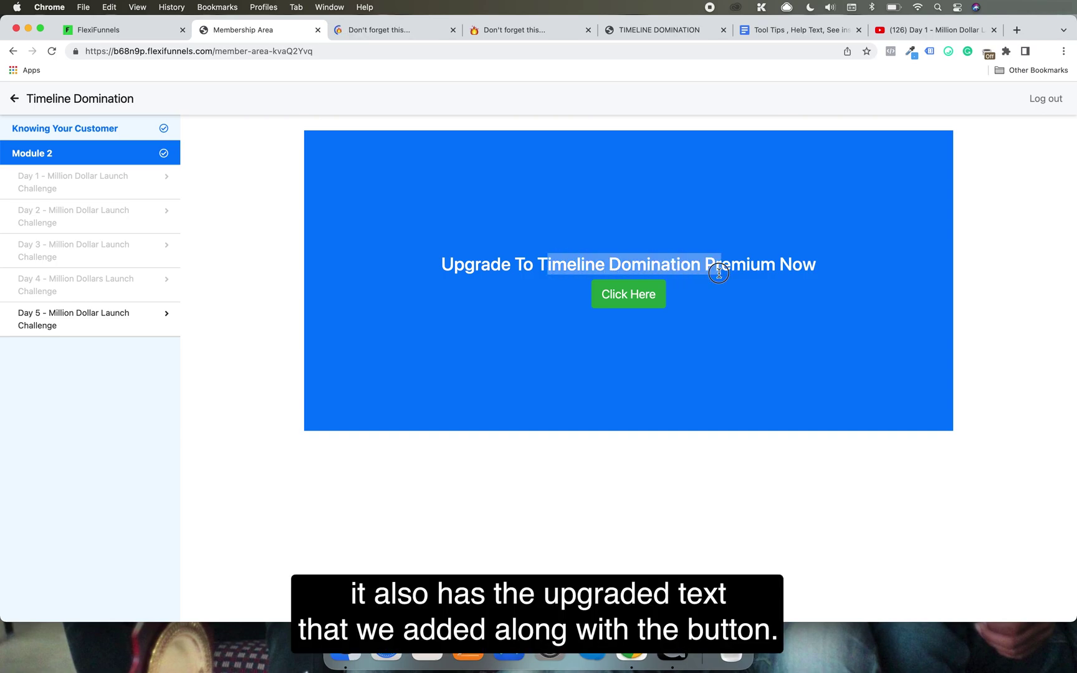
{"action": "left_click", "coordinate": [757, 270]}
{"action": "double_click", "coordinate": [804, 267]}
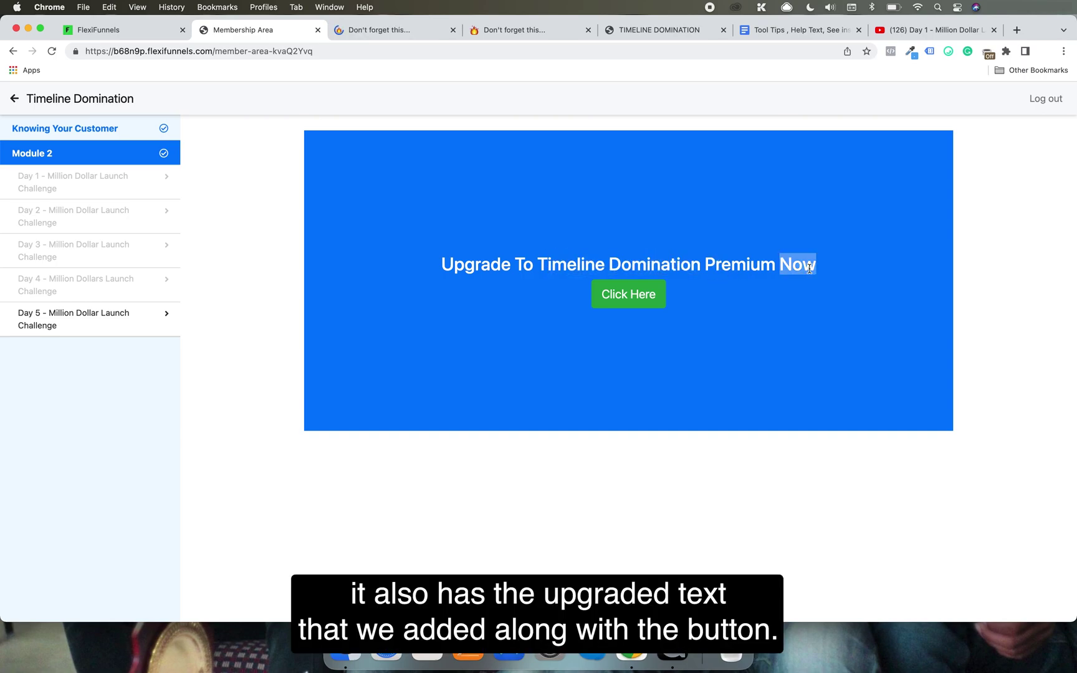
{"action": "left_click", "coordinate": [611, 303]}
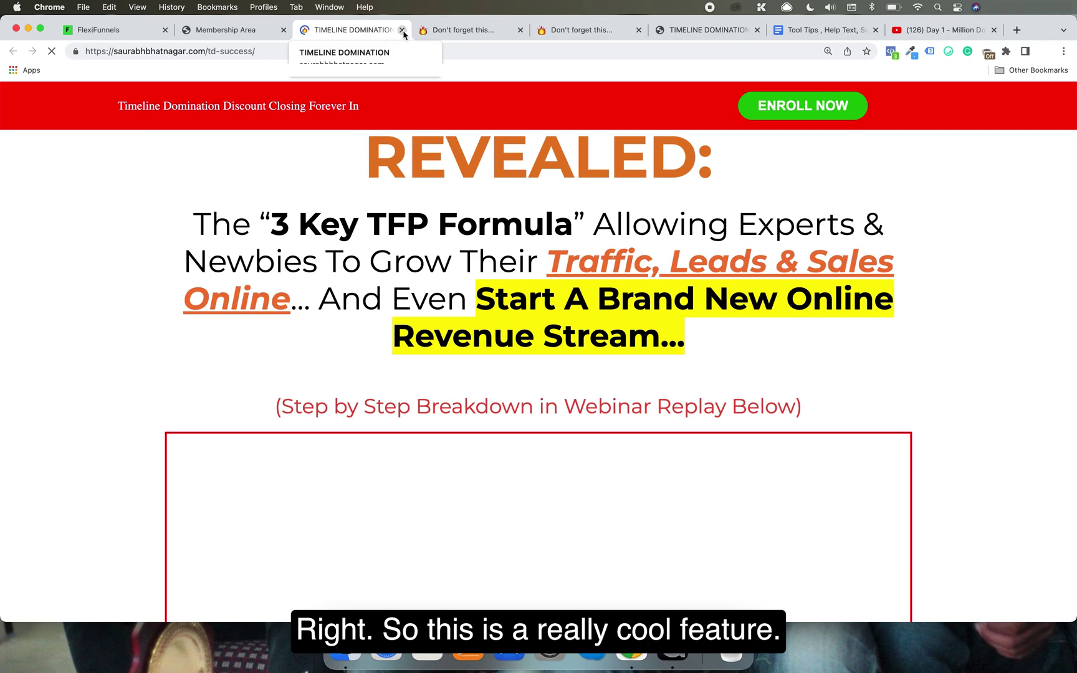
Step: Close the extra sales and countdown tabs and return to the member area
{"action": "left_click", "coordinate": [402, 30]}
{"action": "left_click", "coordinate": [364, 30]}
{"action": "left_click", "coordinate": [402, 30]}
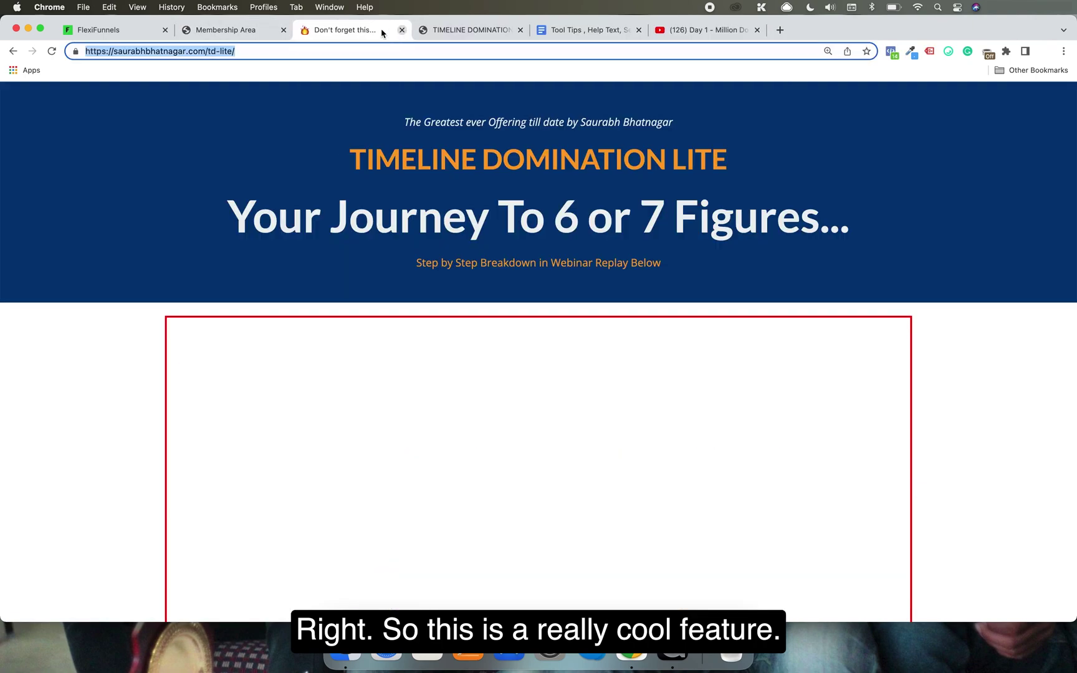
{"action": "left_click", "coordinate": [250, 31]}
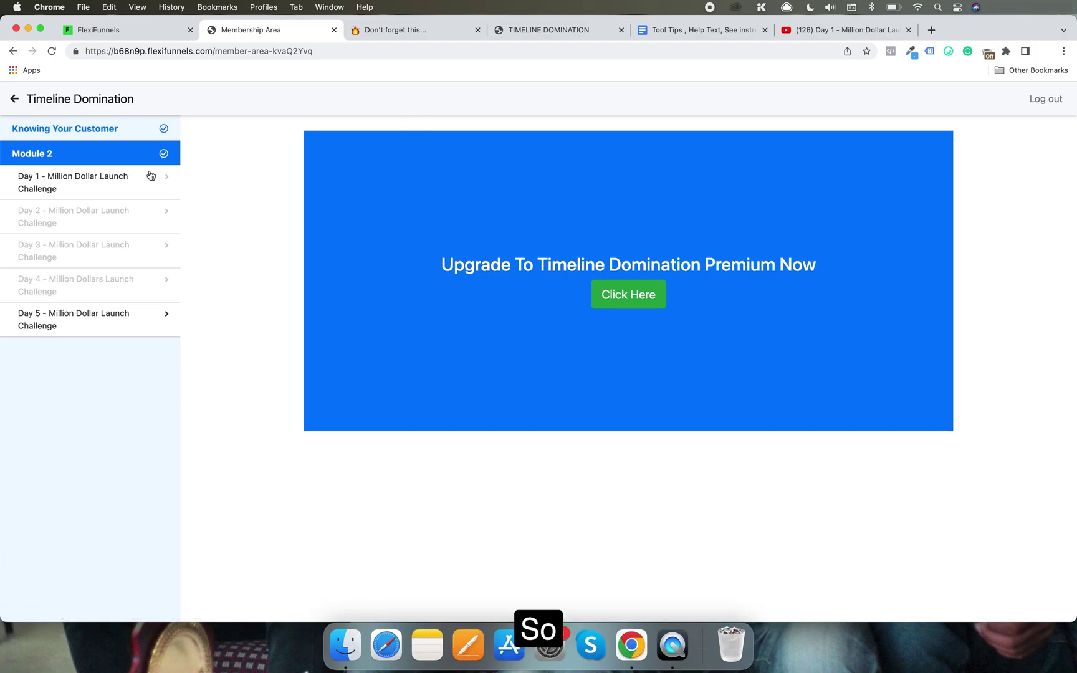
Step: Expand Knowing Your Customer and Module 2 in the member area, then return to the Course Area editor
{"action": "left_click", "coordinate": [138, 129]}
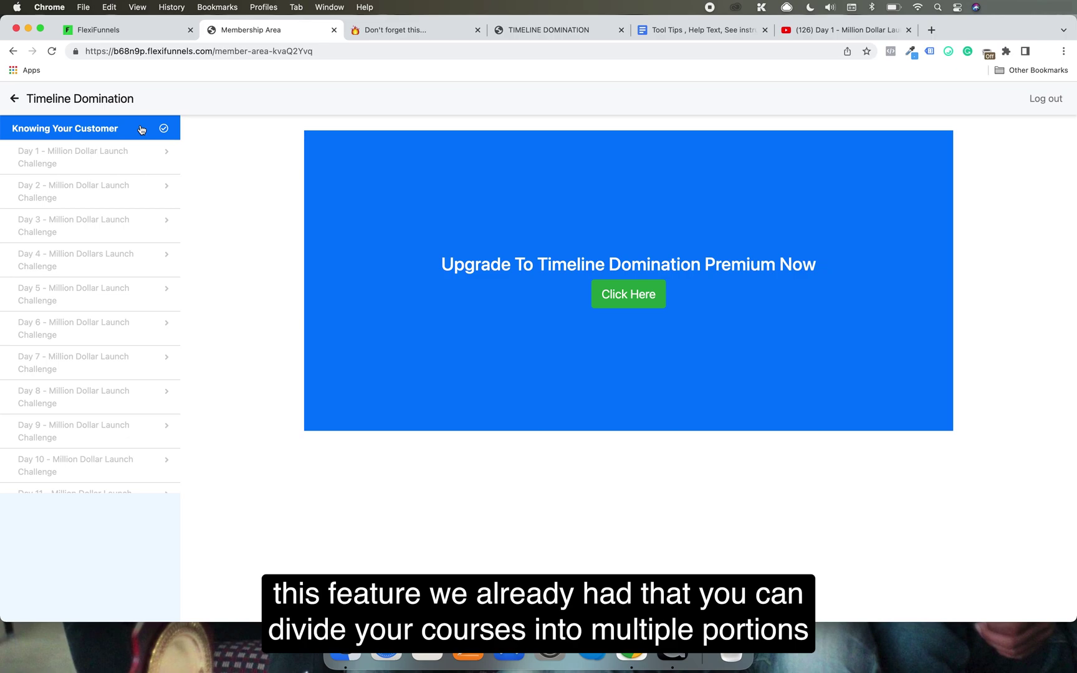
{"action": "scroll", "coordinate": [141, 244], "scroll_direction": "down", "scroll_amount": 5}
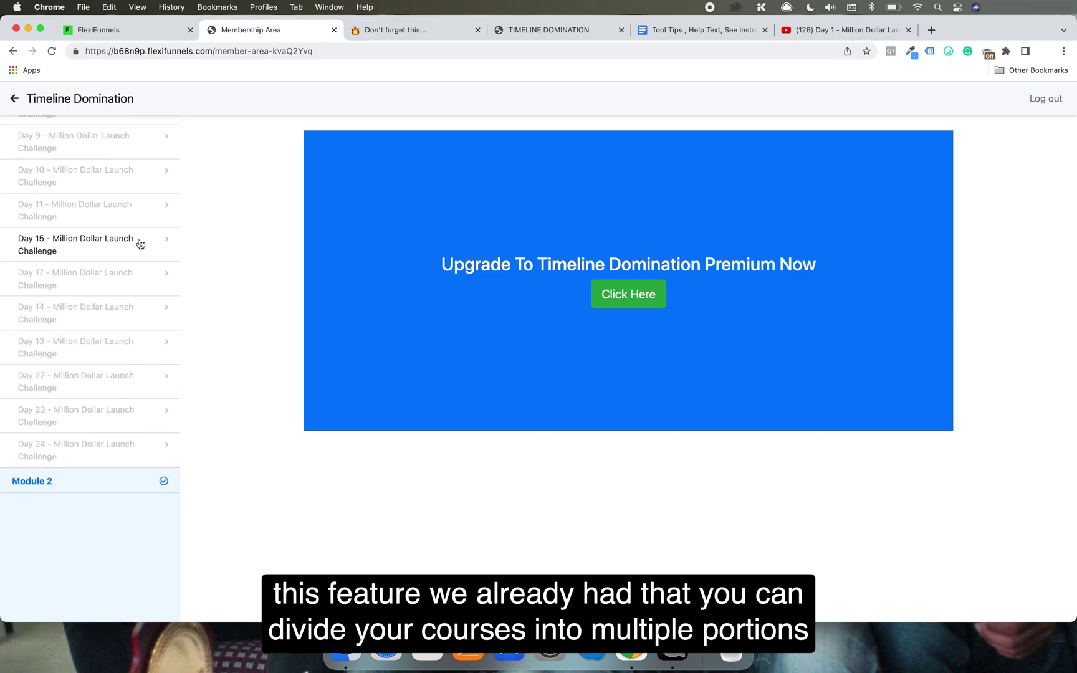
{"action": "left_click", "coordinate": [114, 479]}
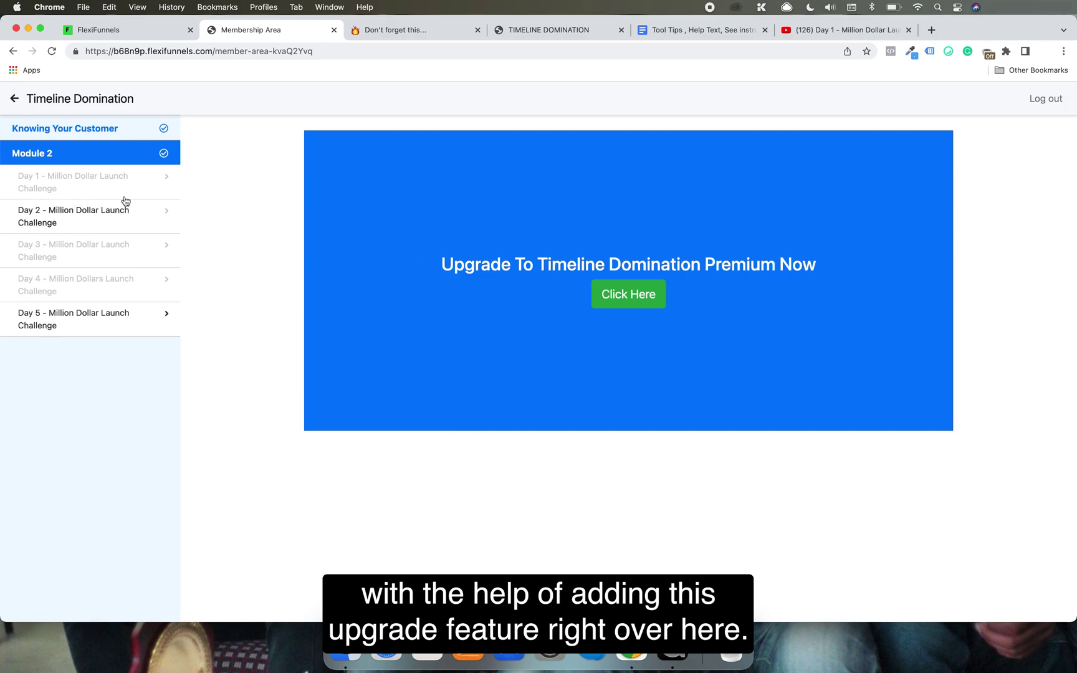
{"action": "left_click", "coordinate": [143, 34]}
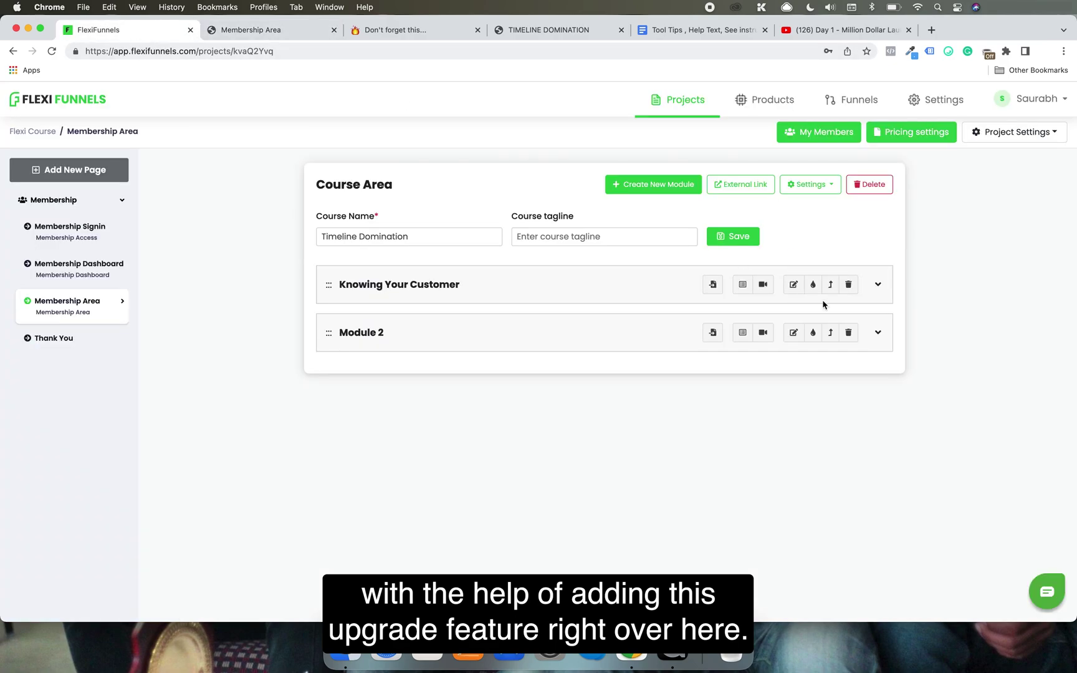